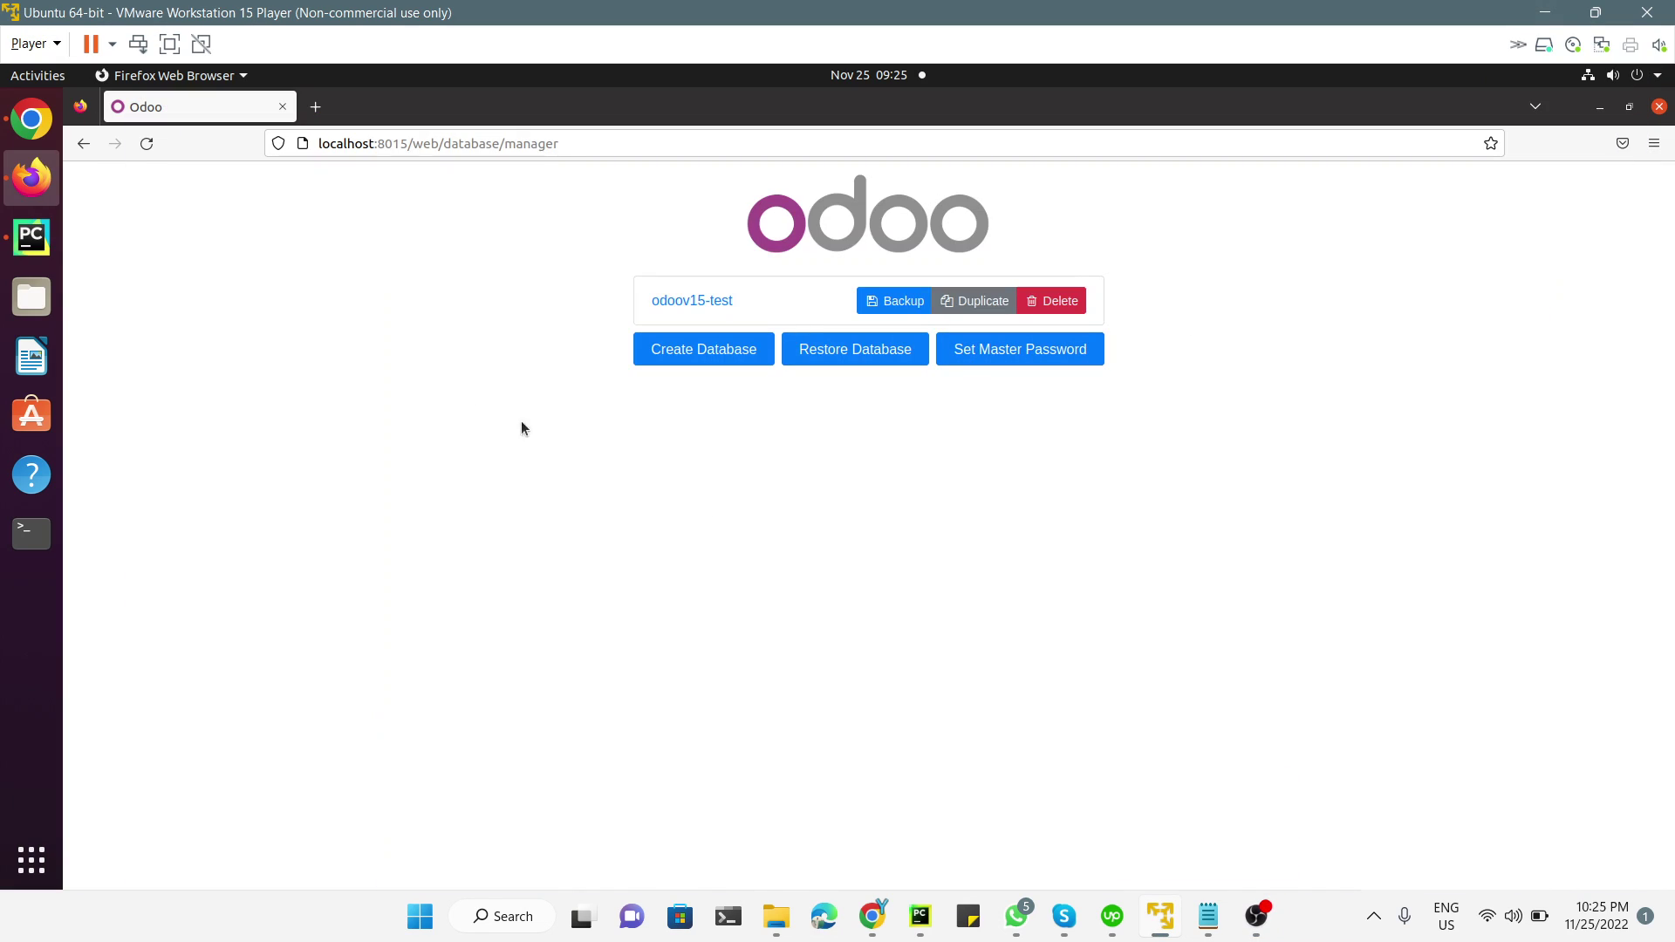
Step: Make the Ubuntu VM full screen, showing Odoo's database manager with odoov15-test
click(169, 44)
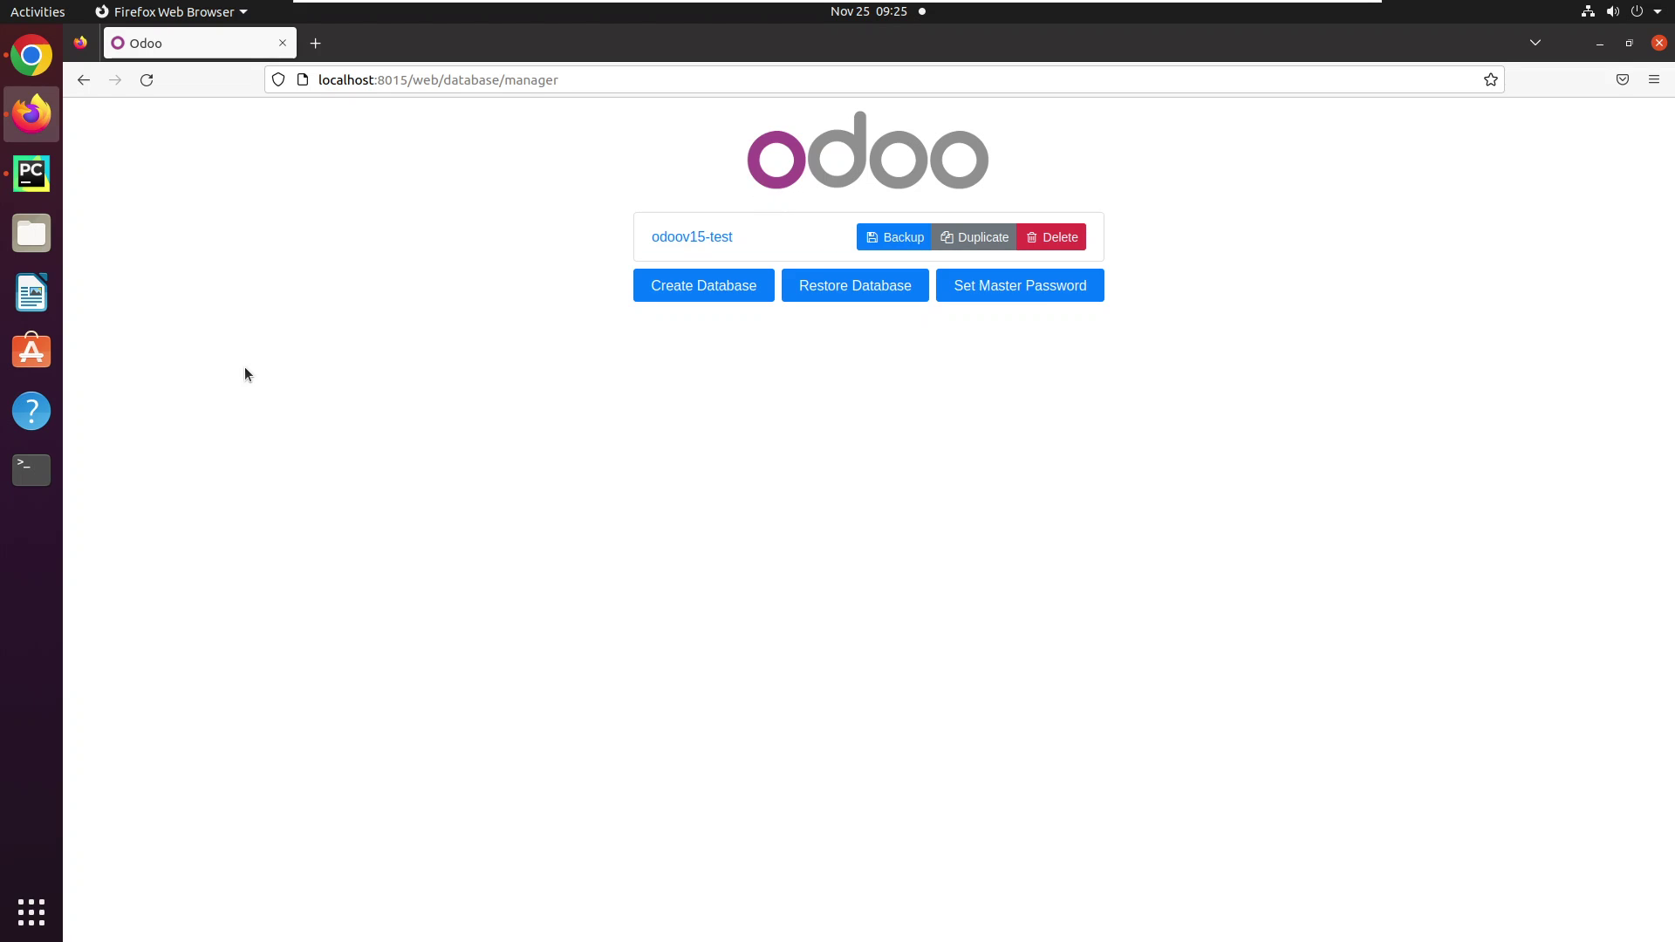
Step: Open a maximized Terminal, change into /opt/odoov15 and list its files
click(31, 470)
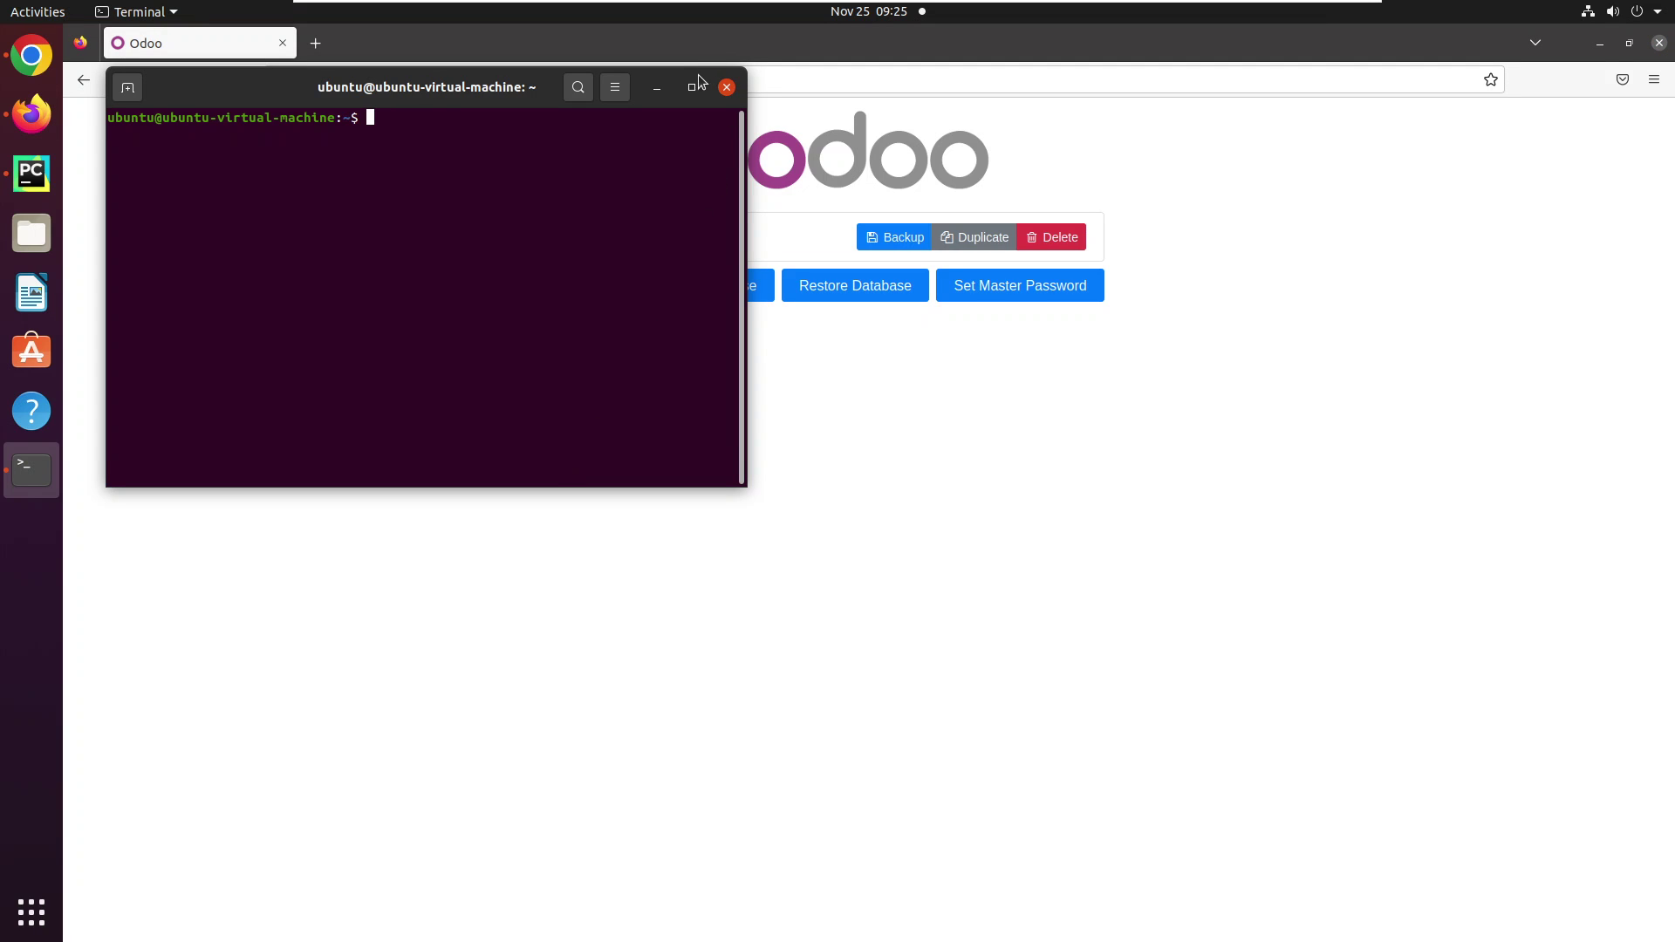
click(692, 87)
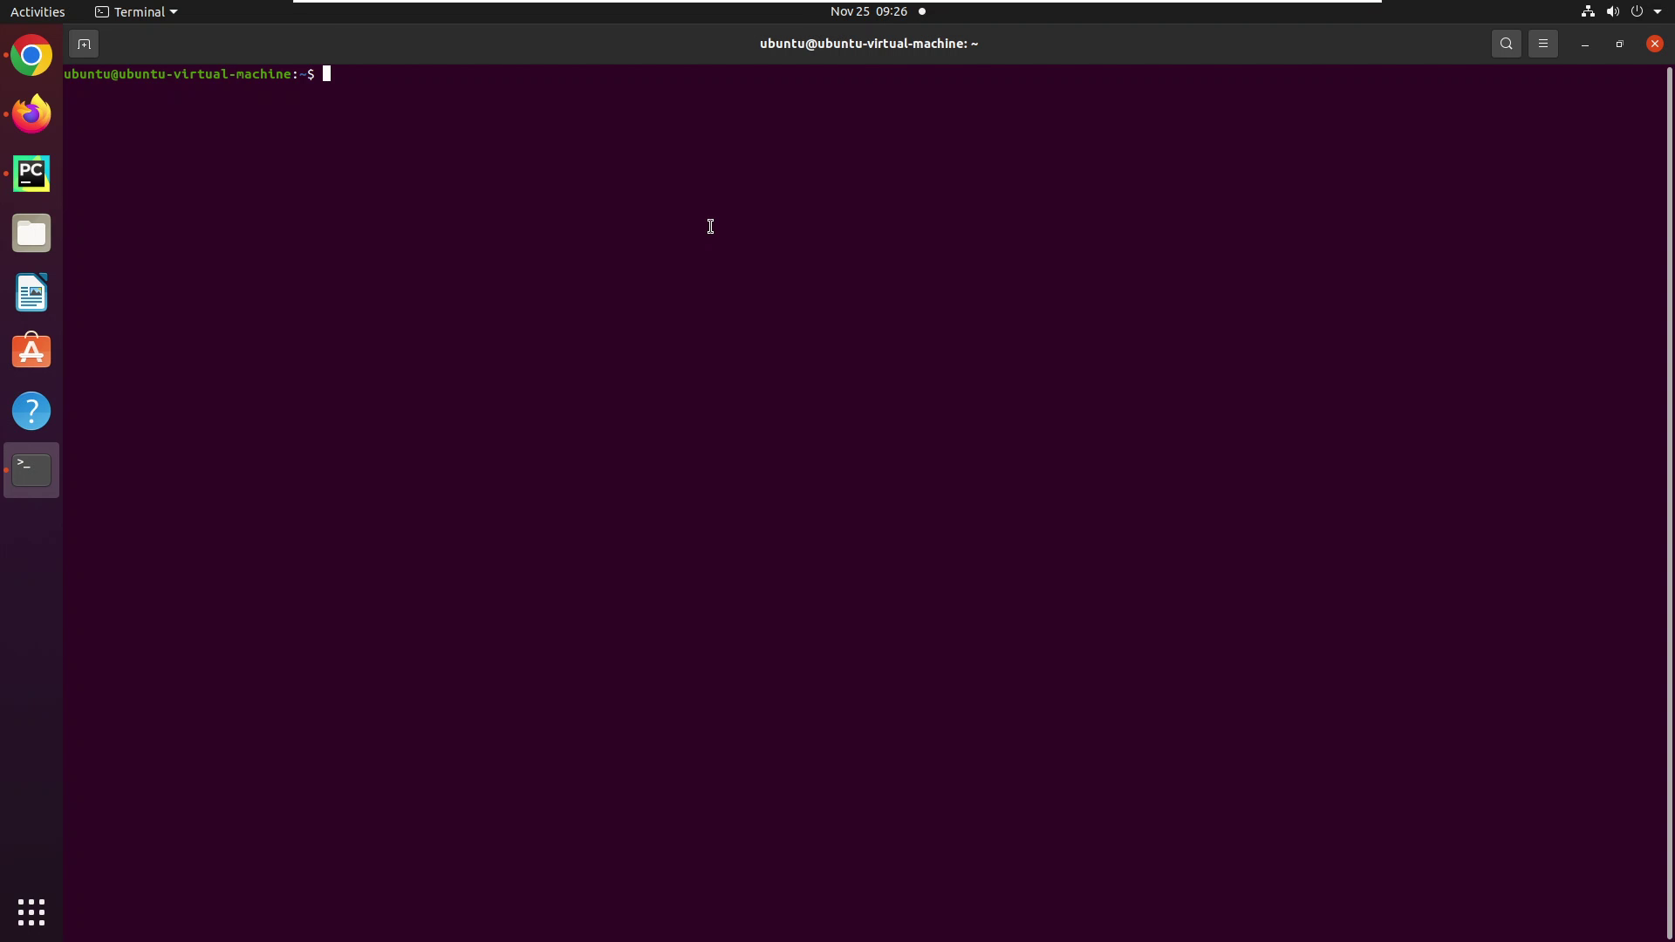
text(cd /o)
key(Tab)
text(odoov15)
key(Return)
text(ls)
key(Return)
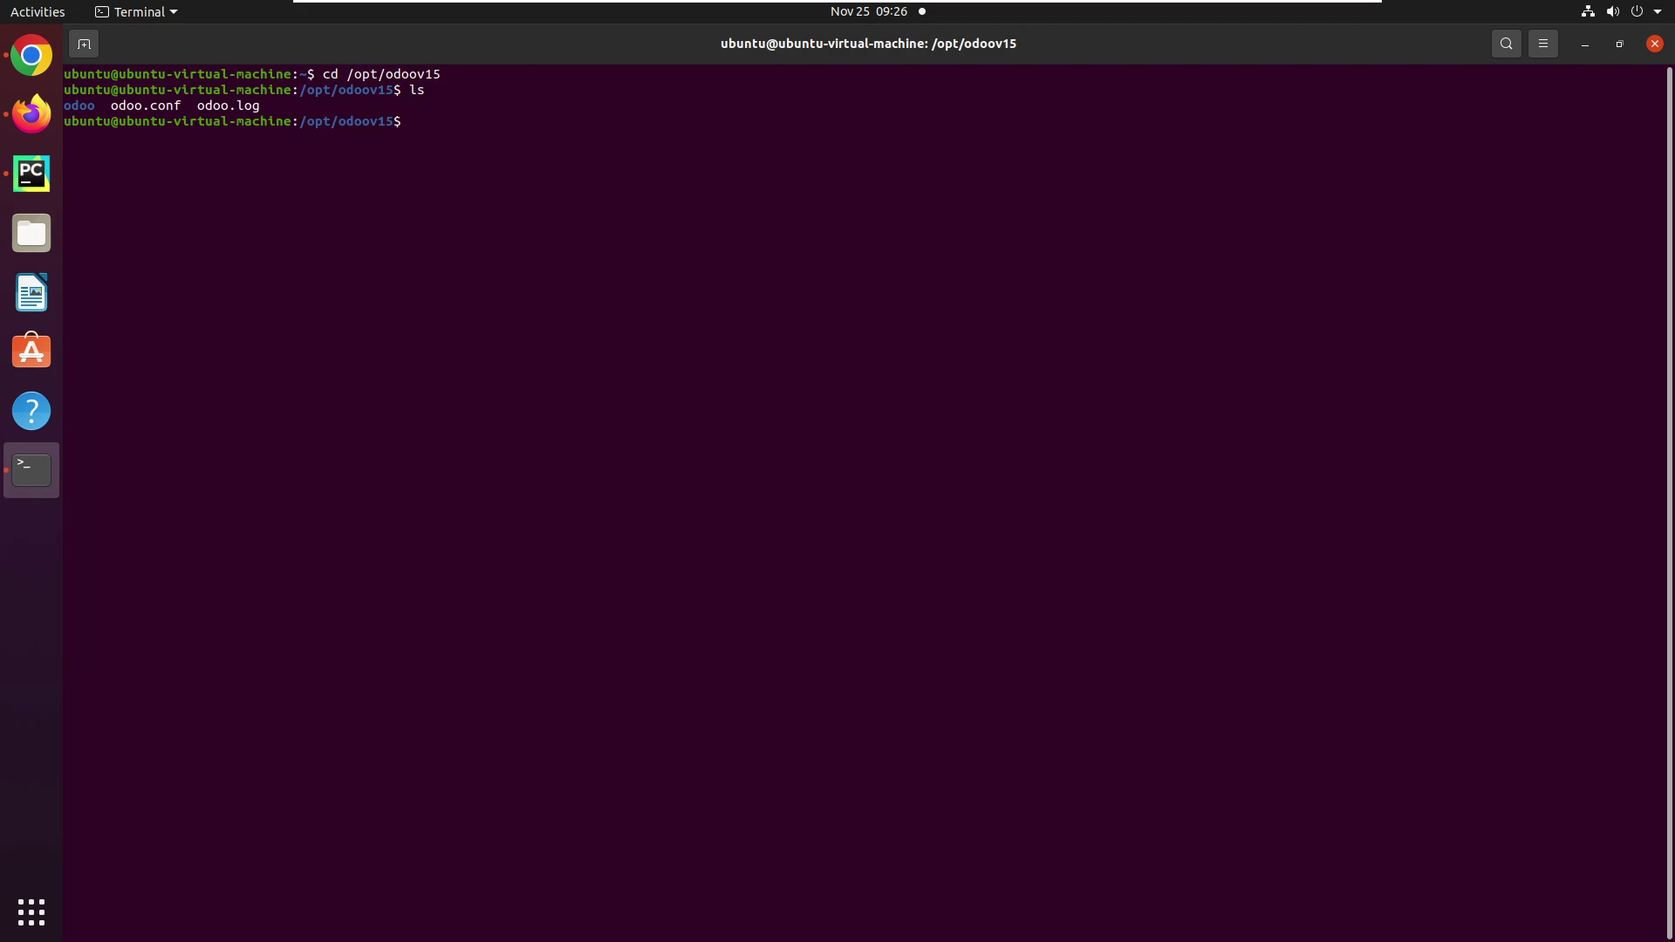
Step: Run the mistaken 'sudo odoo.conf', then recall it and start inserting 'nano' before the file name
text(sudo odoo.conf)
key(Return)
key(Return)
key(Up)
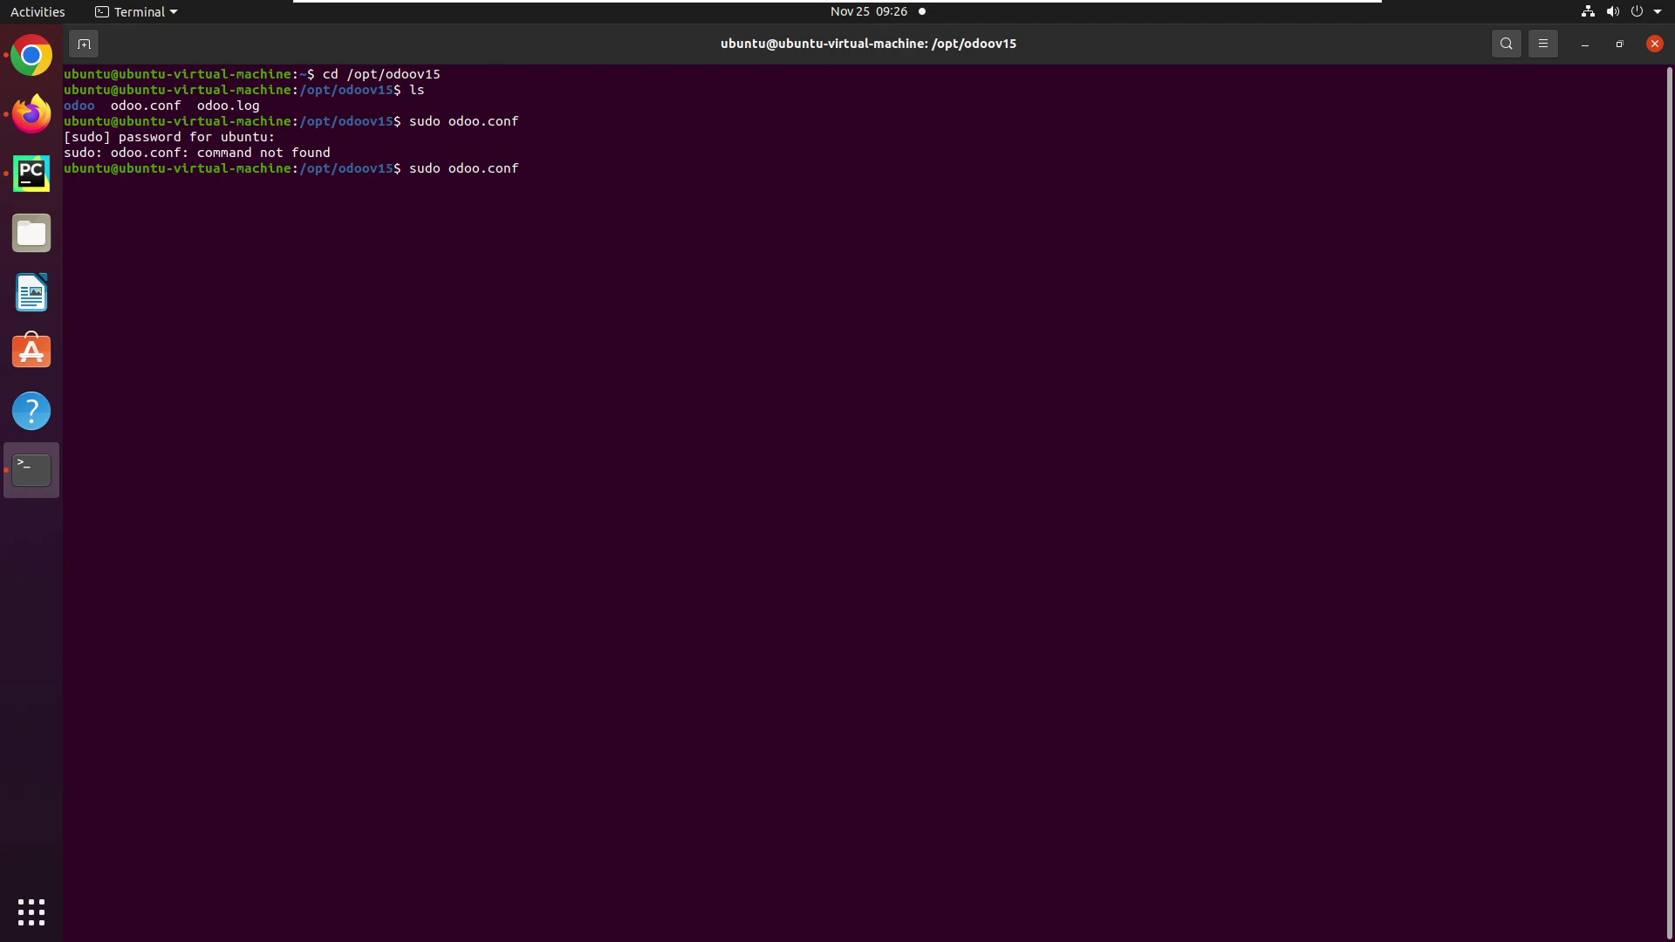
key(Left)
key(Left)
key(Left)
key(Left)
key(Left)
key(Right)
text(nan)
key(BackSpace)
key(BackSpace)
Step: Open odoo.conf with sudo nano and select the admin_passwd password hash
text(ano)
key(Return)
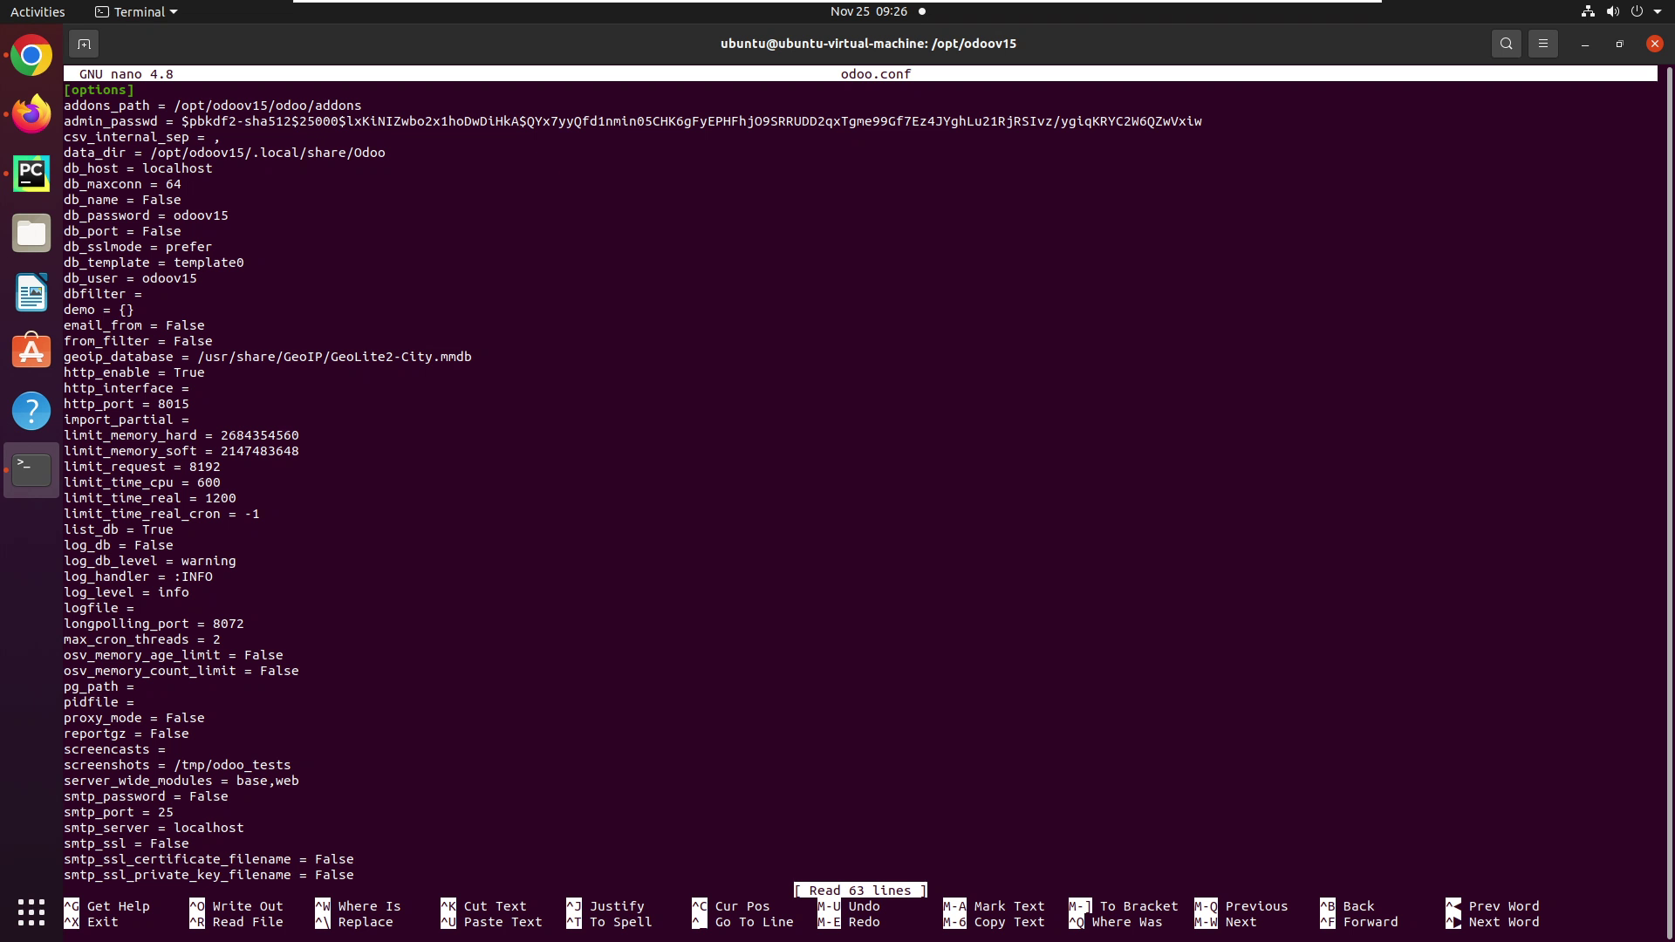
key(Down)
key(Down)
drag(190, 122, 903, 123)
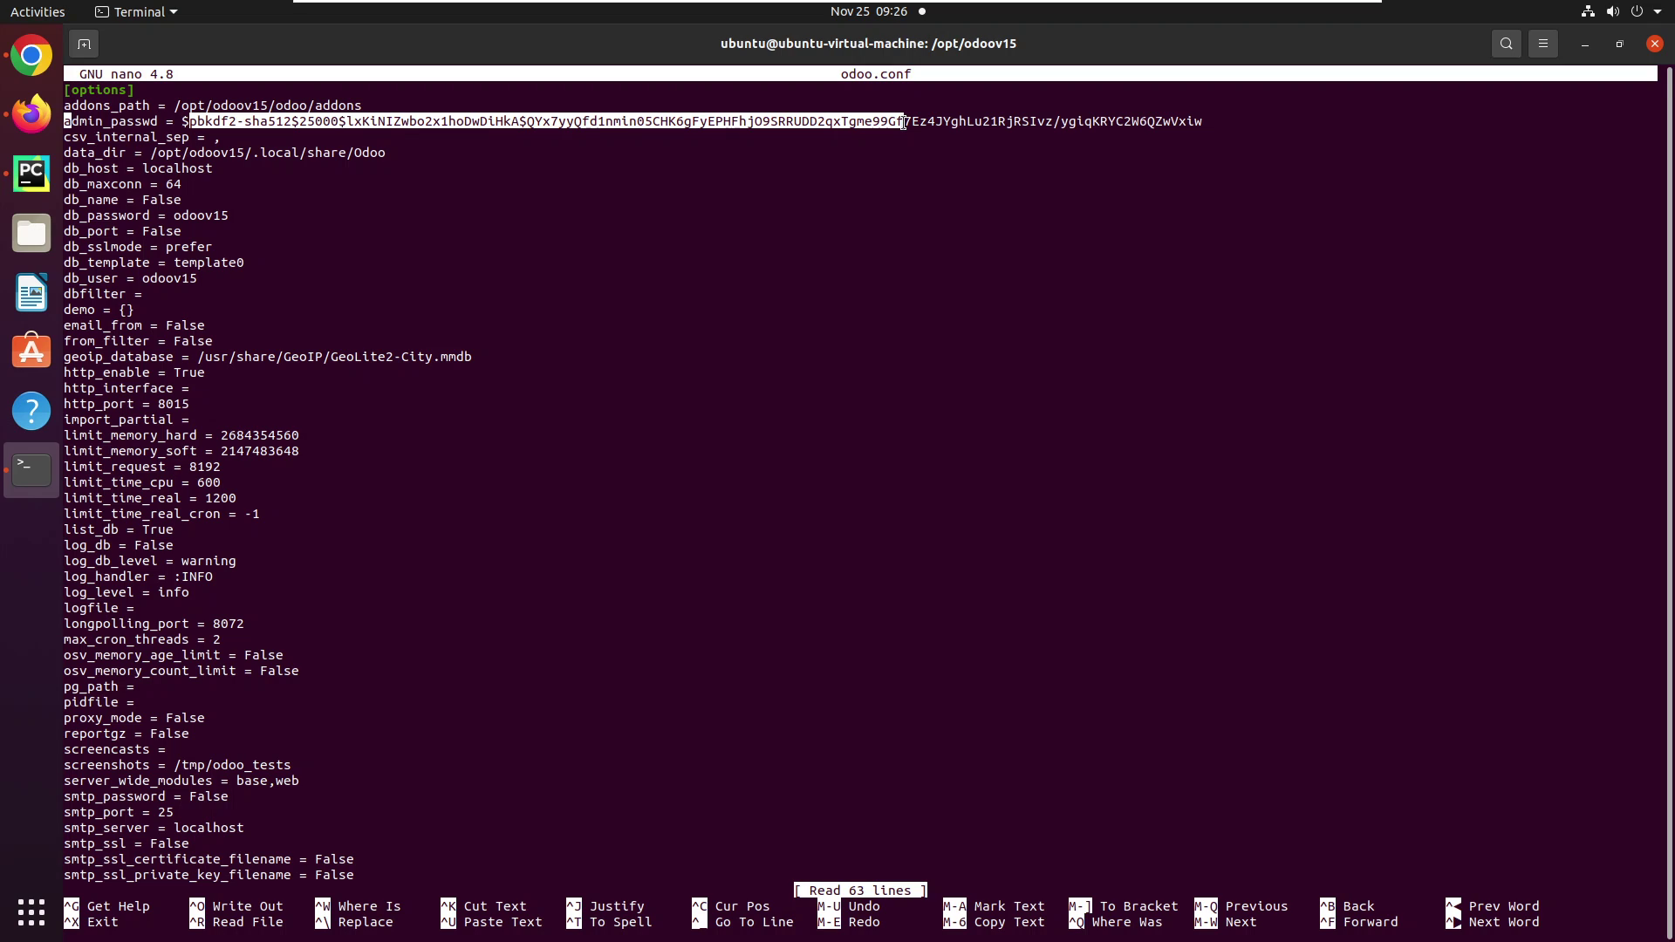
key(Down)
Step: Glance at the Odoo course form, database manager and PyCharm windows, then return to Terminal
click(32, 56)
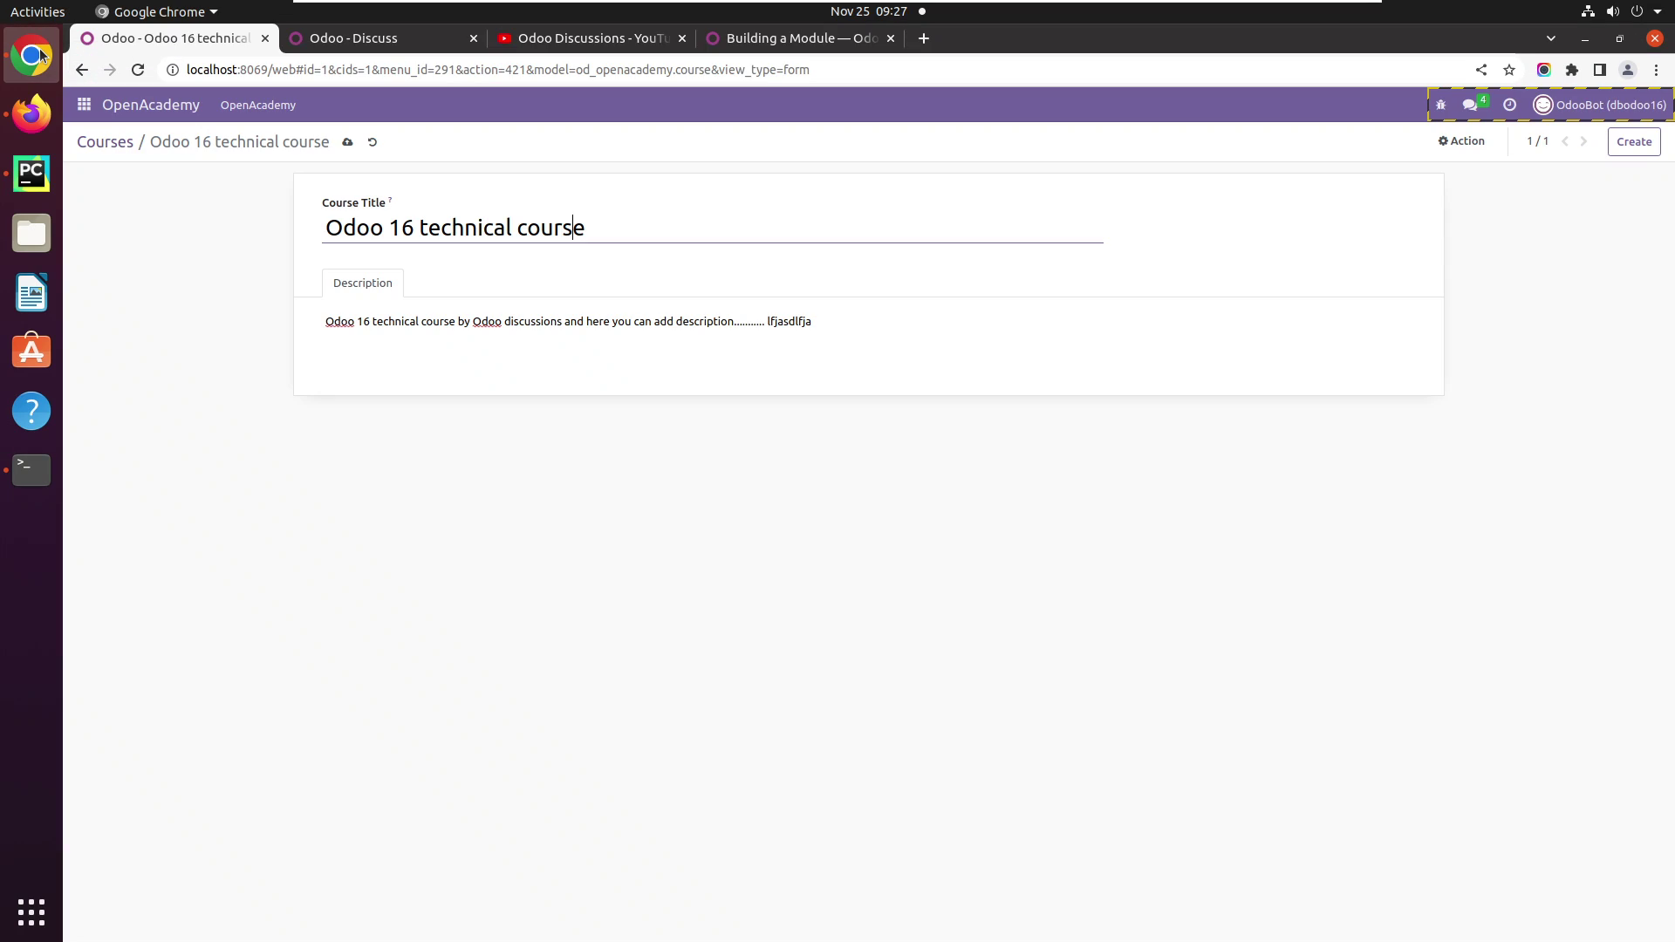
click(32, 114)
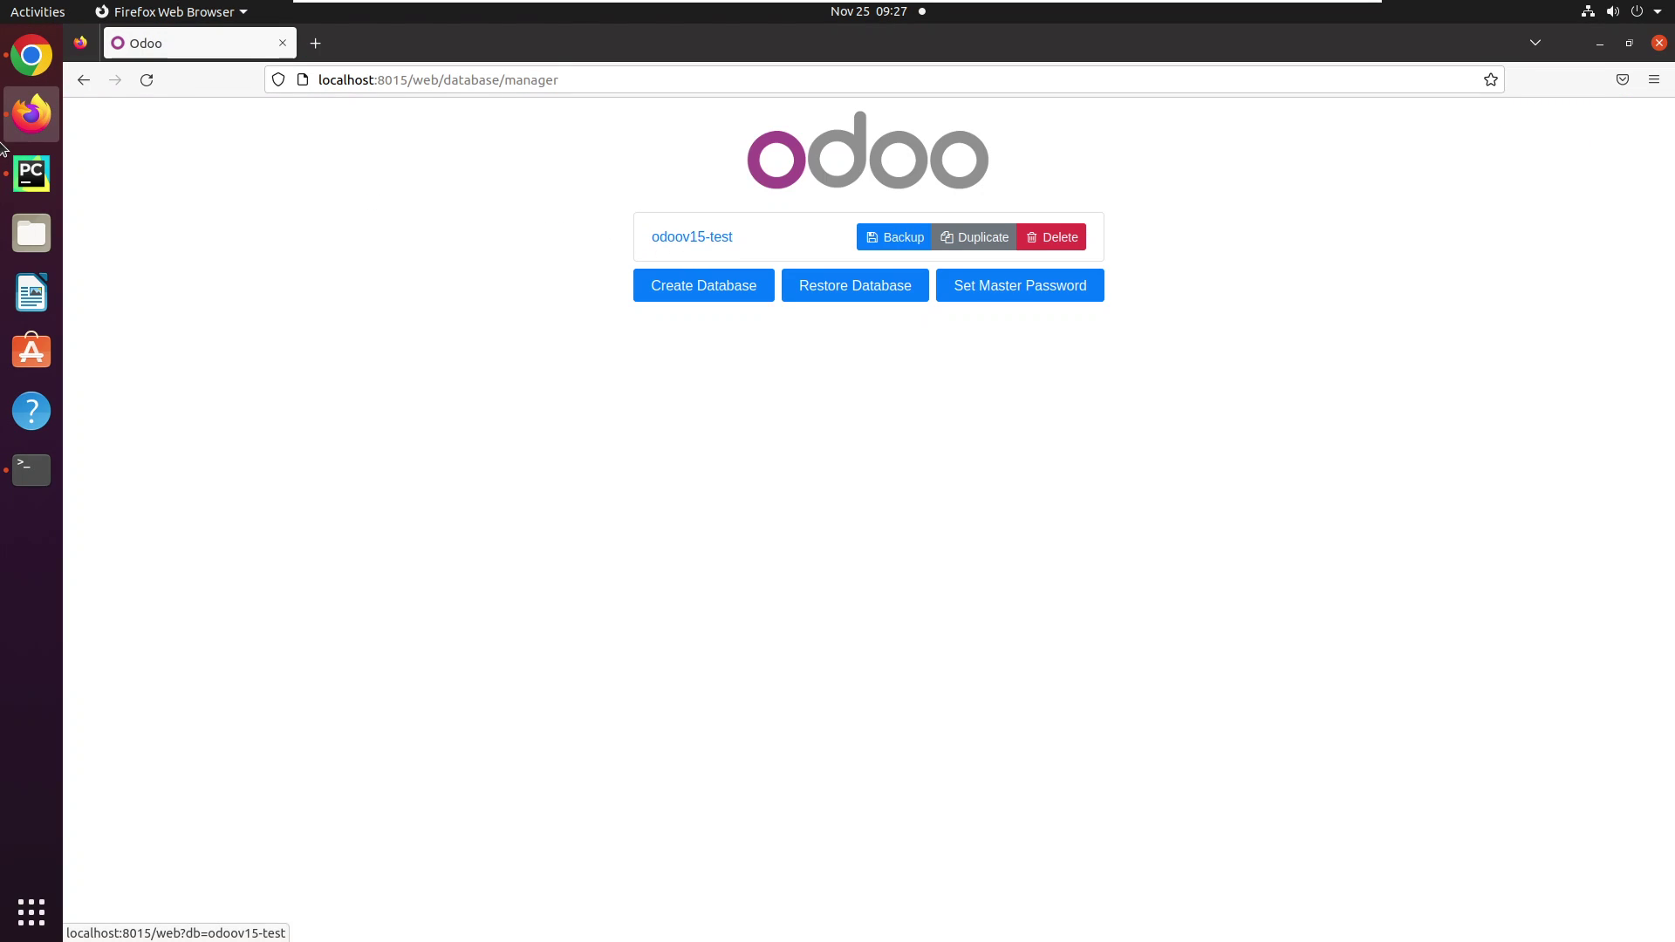
click(27, 183)
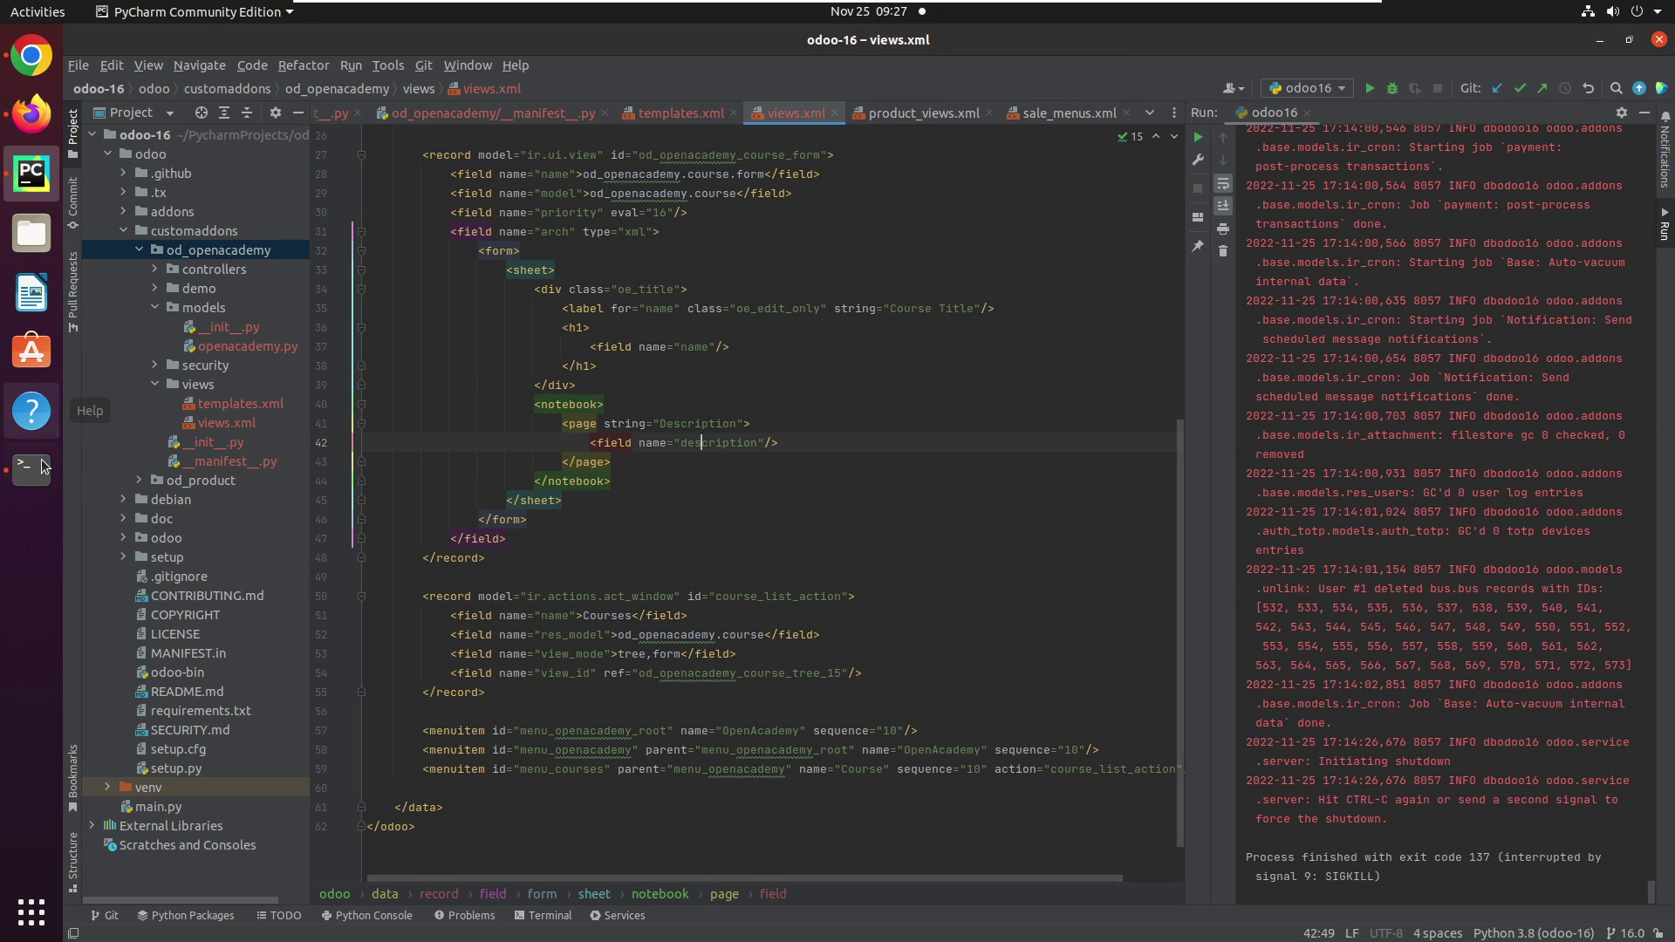
click(31, 469)
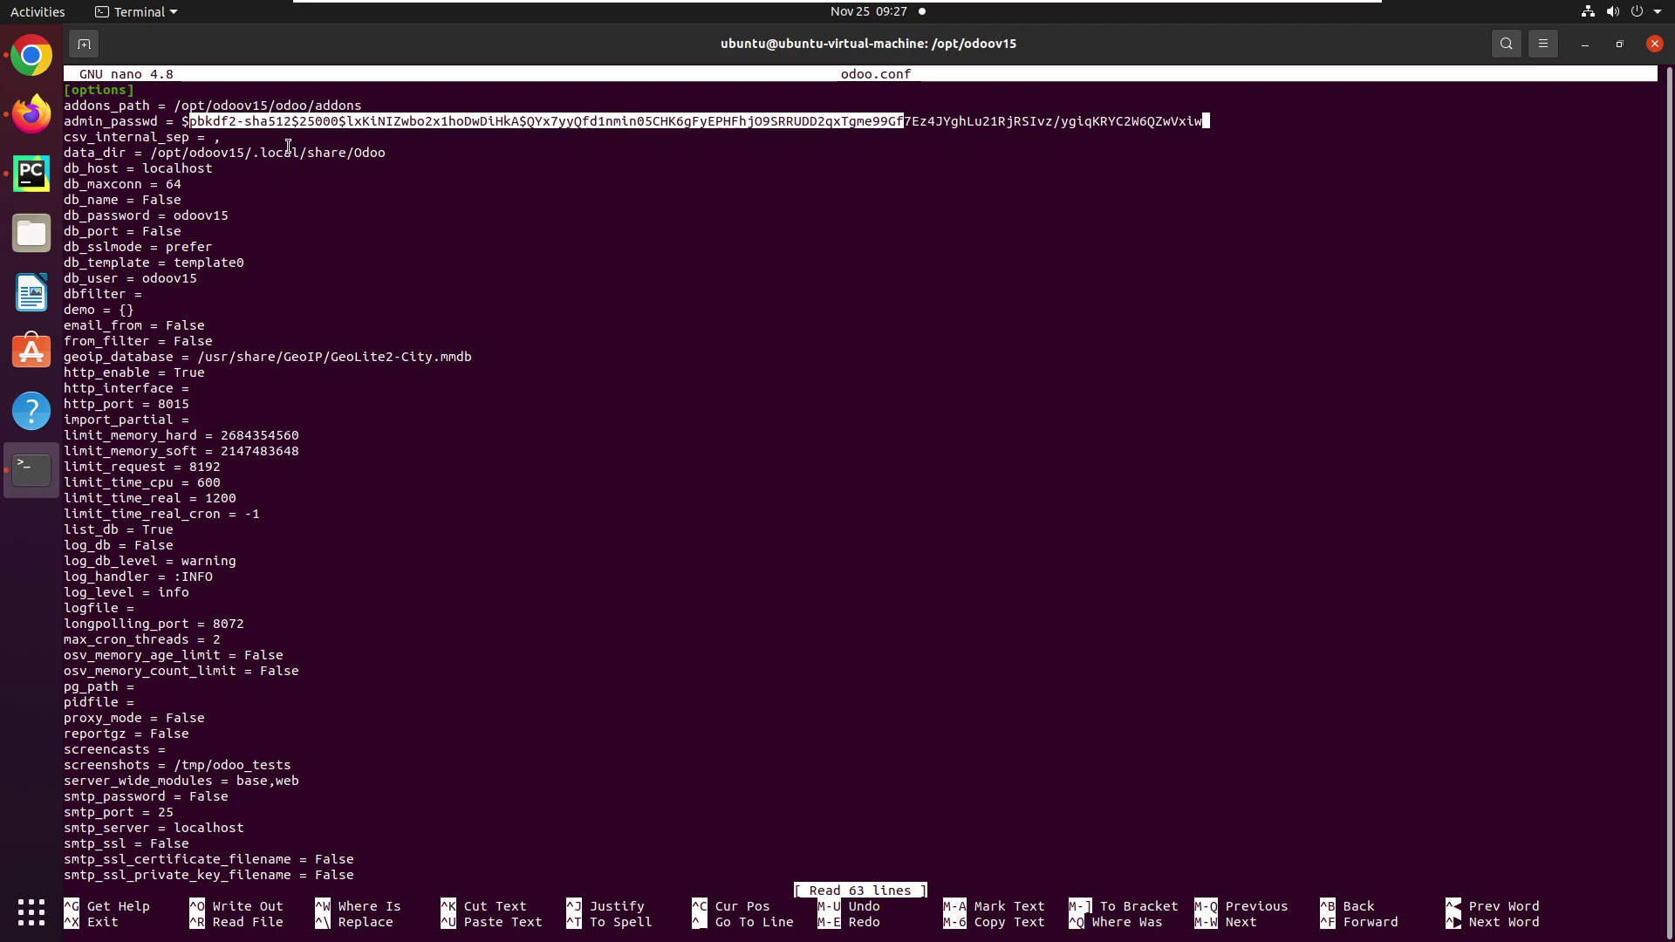
click(39, 119)
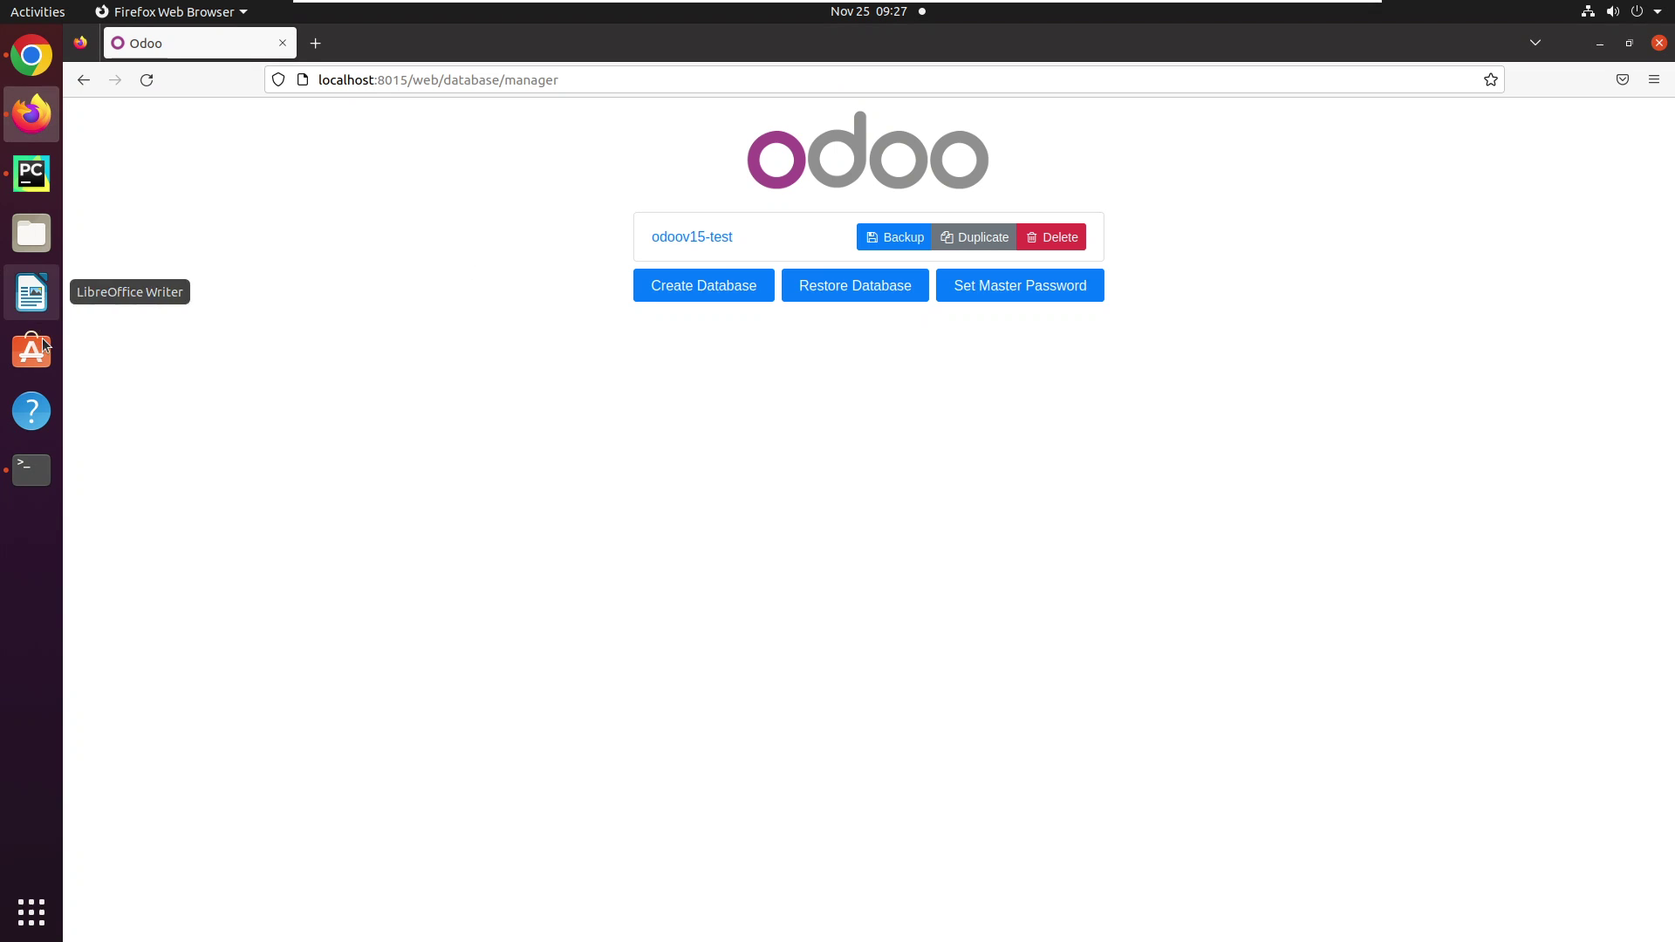
click(31, 470)
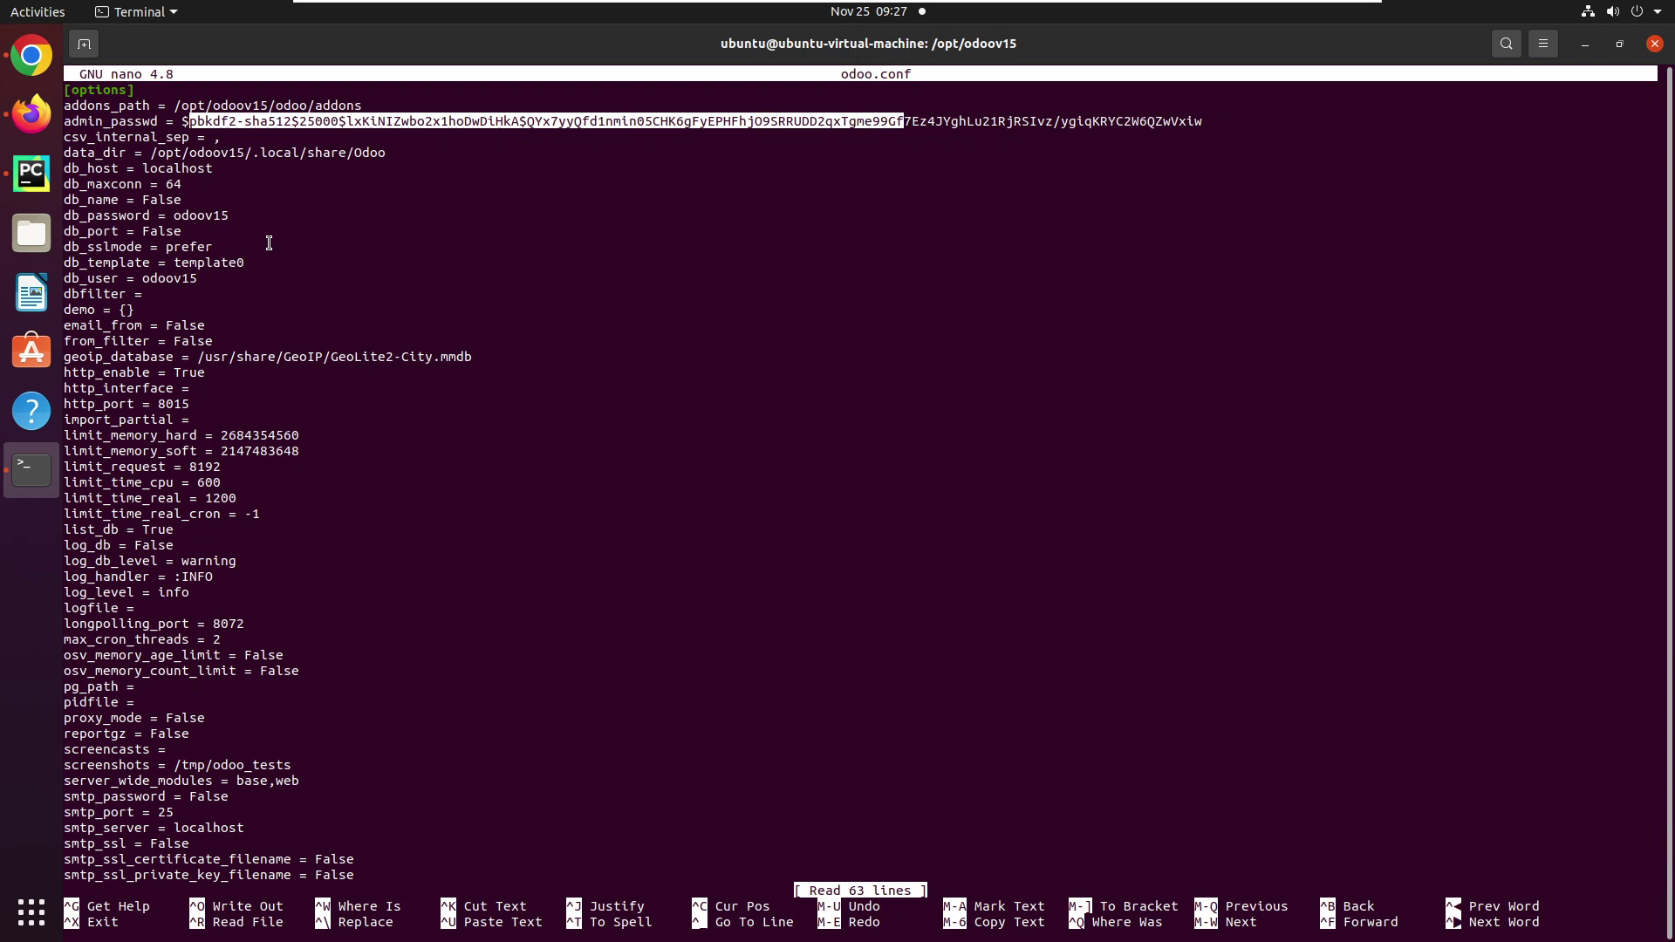
key(Right)
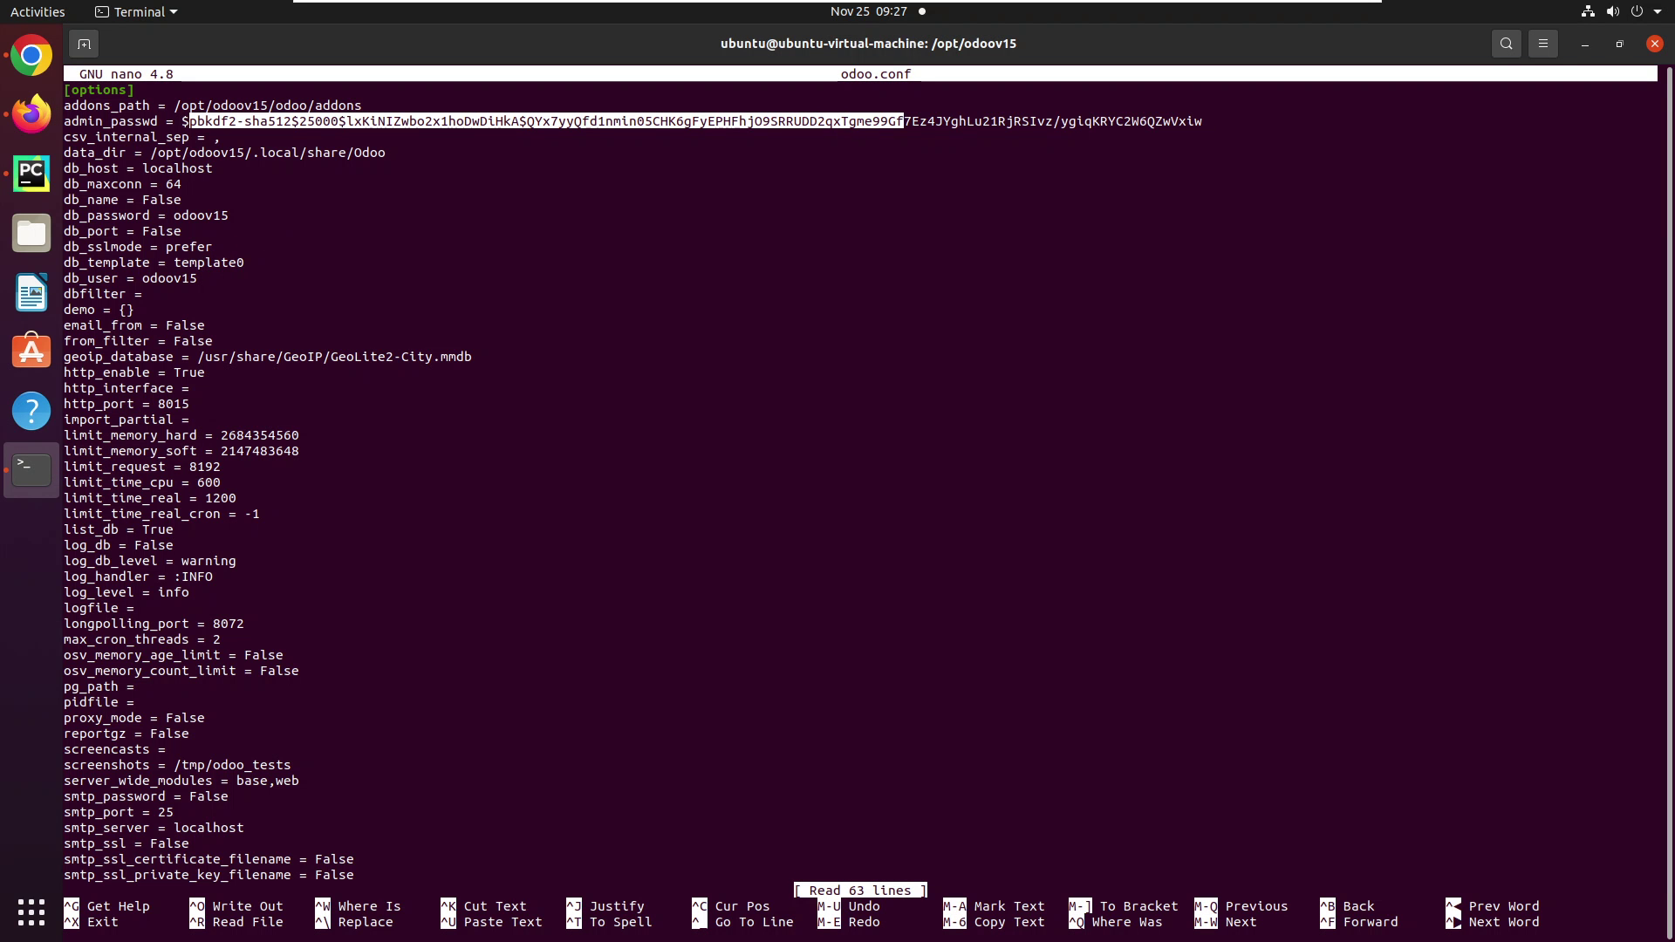
key(BackSpace)
key(BackSpace)
key(BackSpace)
key(BackSpace)
key(BackSpace)
key(BackSpace)
key(BackSpace)
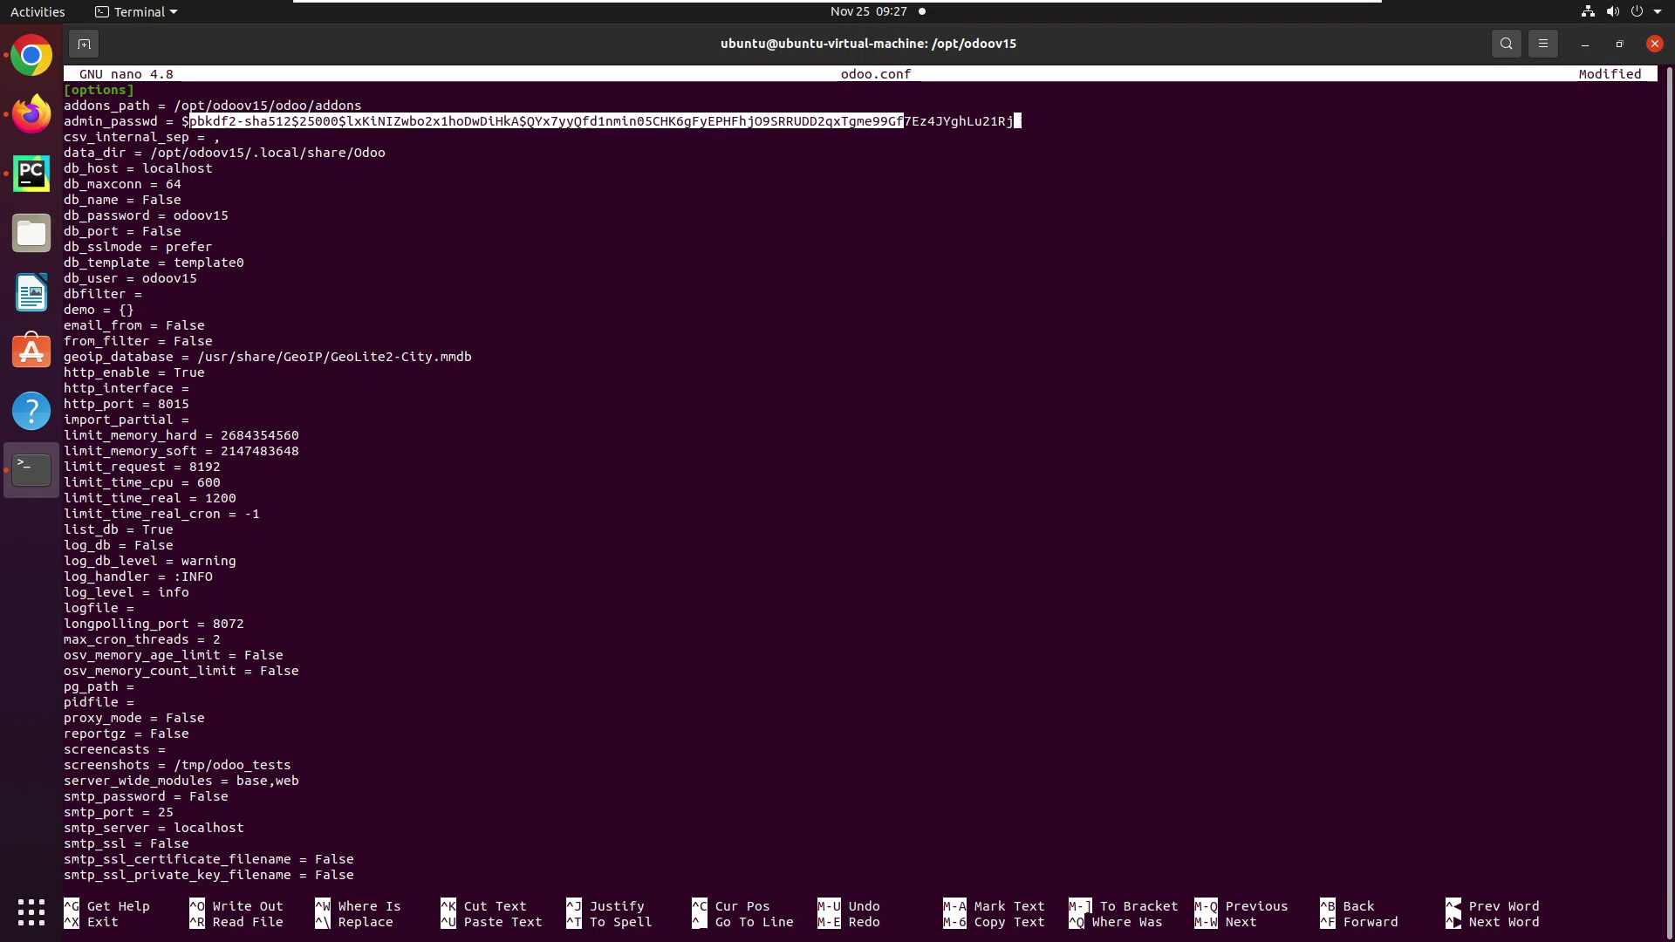
key(BackSpace)
key(BackSpace)
key(BackSpace)
key(BackSpace)
key(BackSpace)
key(BackSpace)
key(BackSpace)
key(BackSpace)
key(BackSpace)
key(BackSpace)
key(BackSpace)
key(BackSpace)
key(BackSpace)
key(BackSpace)
key(BackSpace)
key(BackSpace)
key(BackSpace)
key(BackSpace)
key(BackSpace)
key(BackSpace)
key(BackSpace)
key(BackSpace)
key(BackSpace)
key(BackSpace)
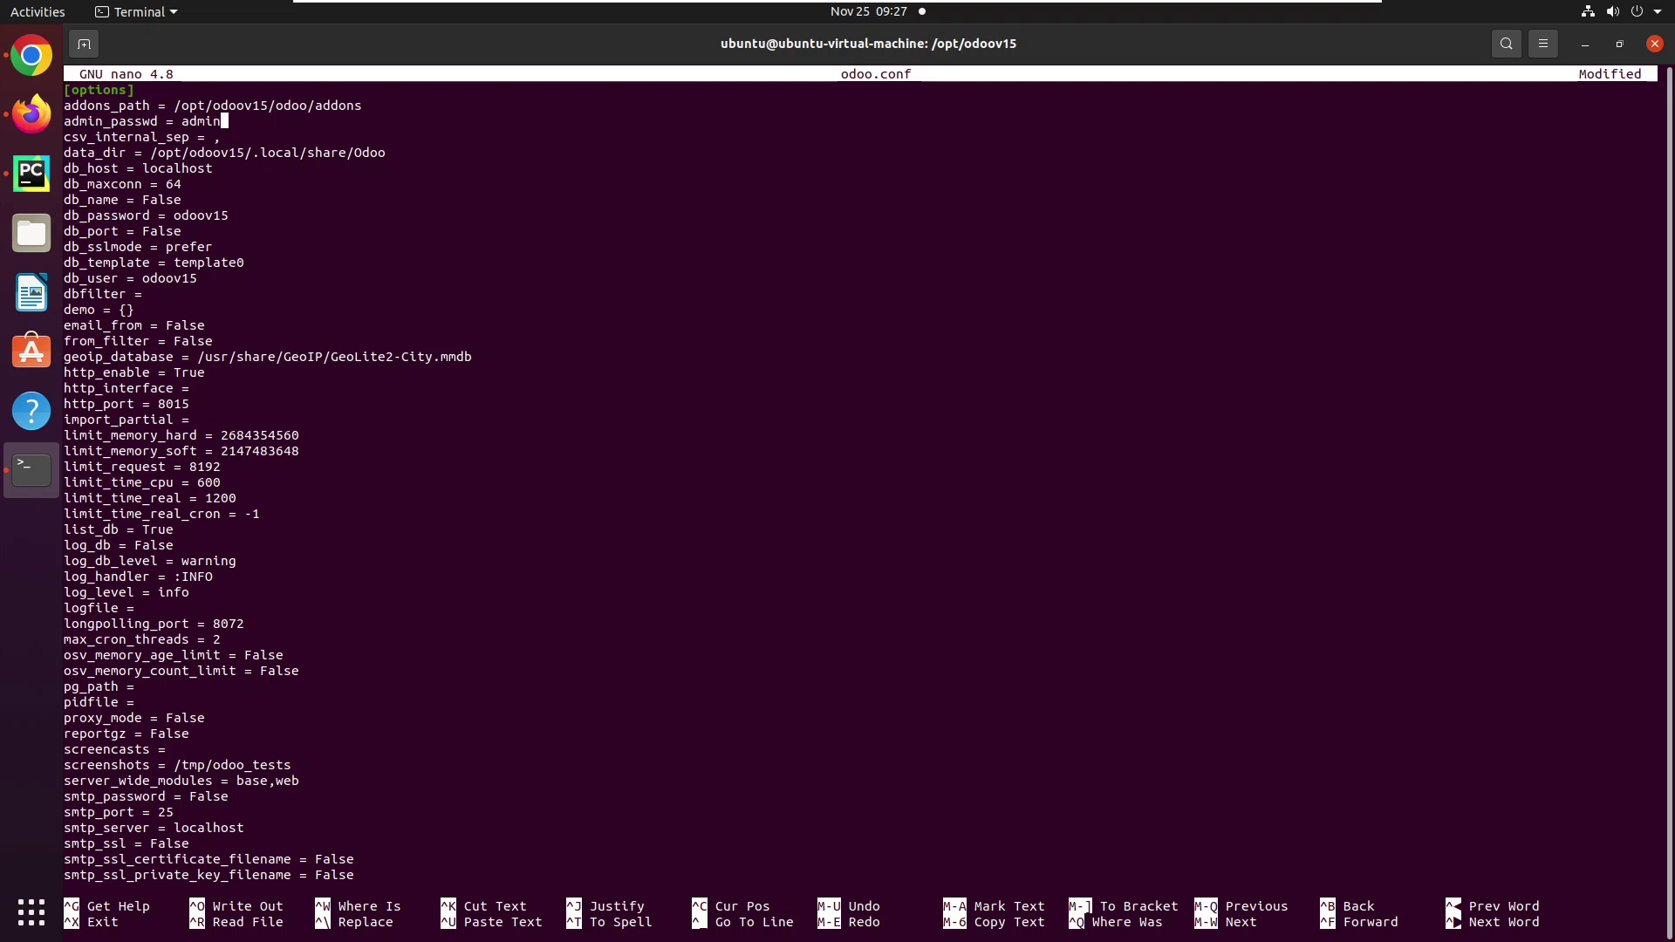
Step: Save odoo.conf and restart the odoov15 service with supervisorctl
key(ctrl+x)
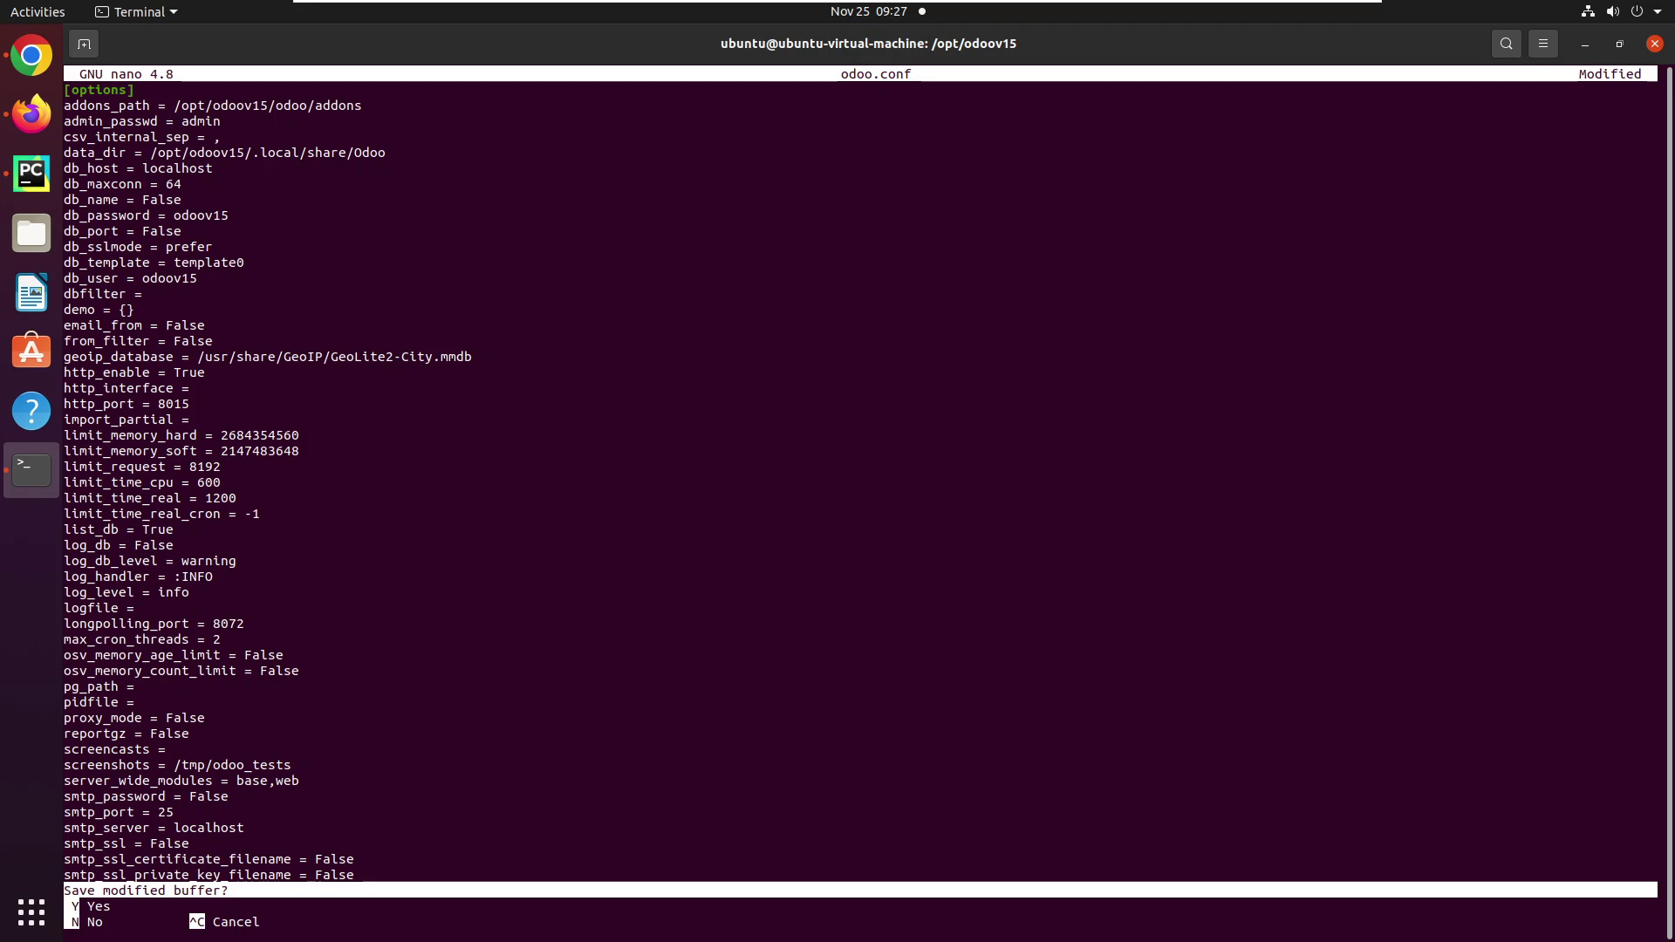
key(y)
key(Return)
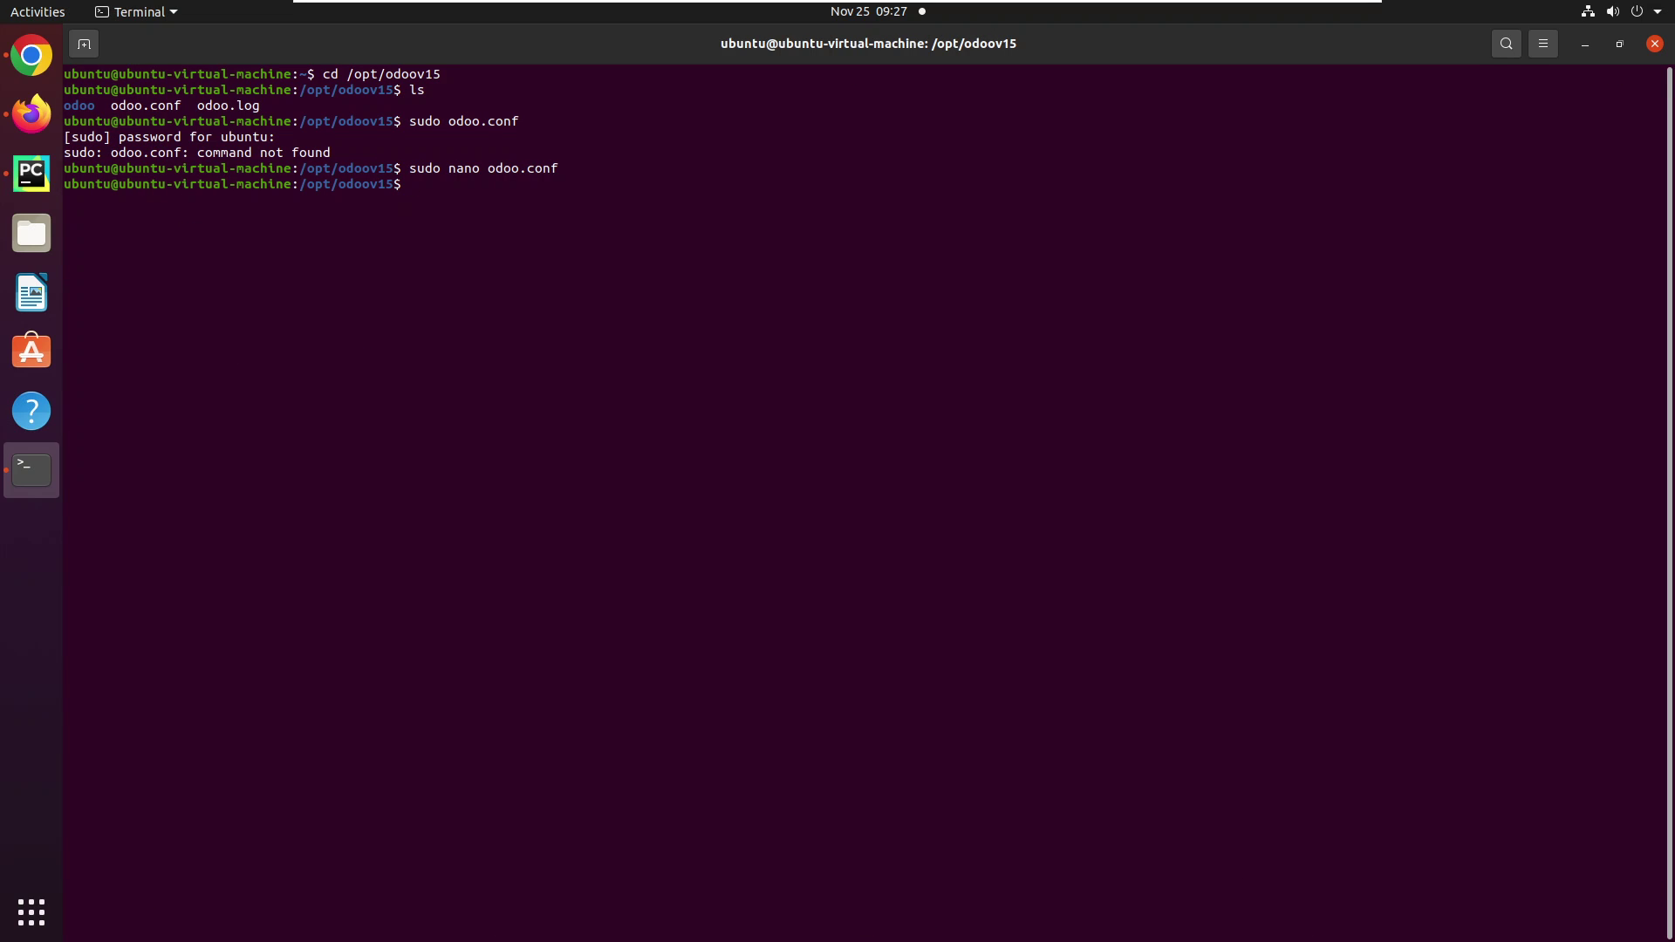
key(Up)
key(Up)
key(Up)
key(Up)
key(Up)
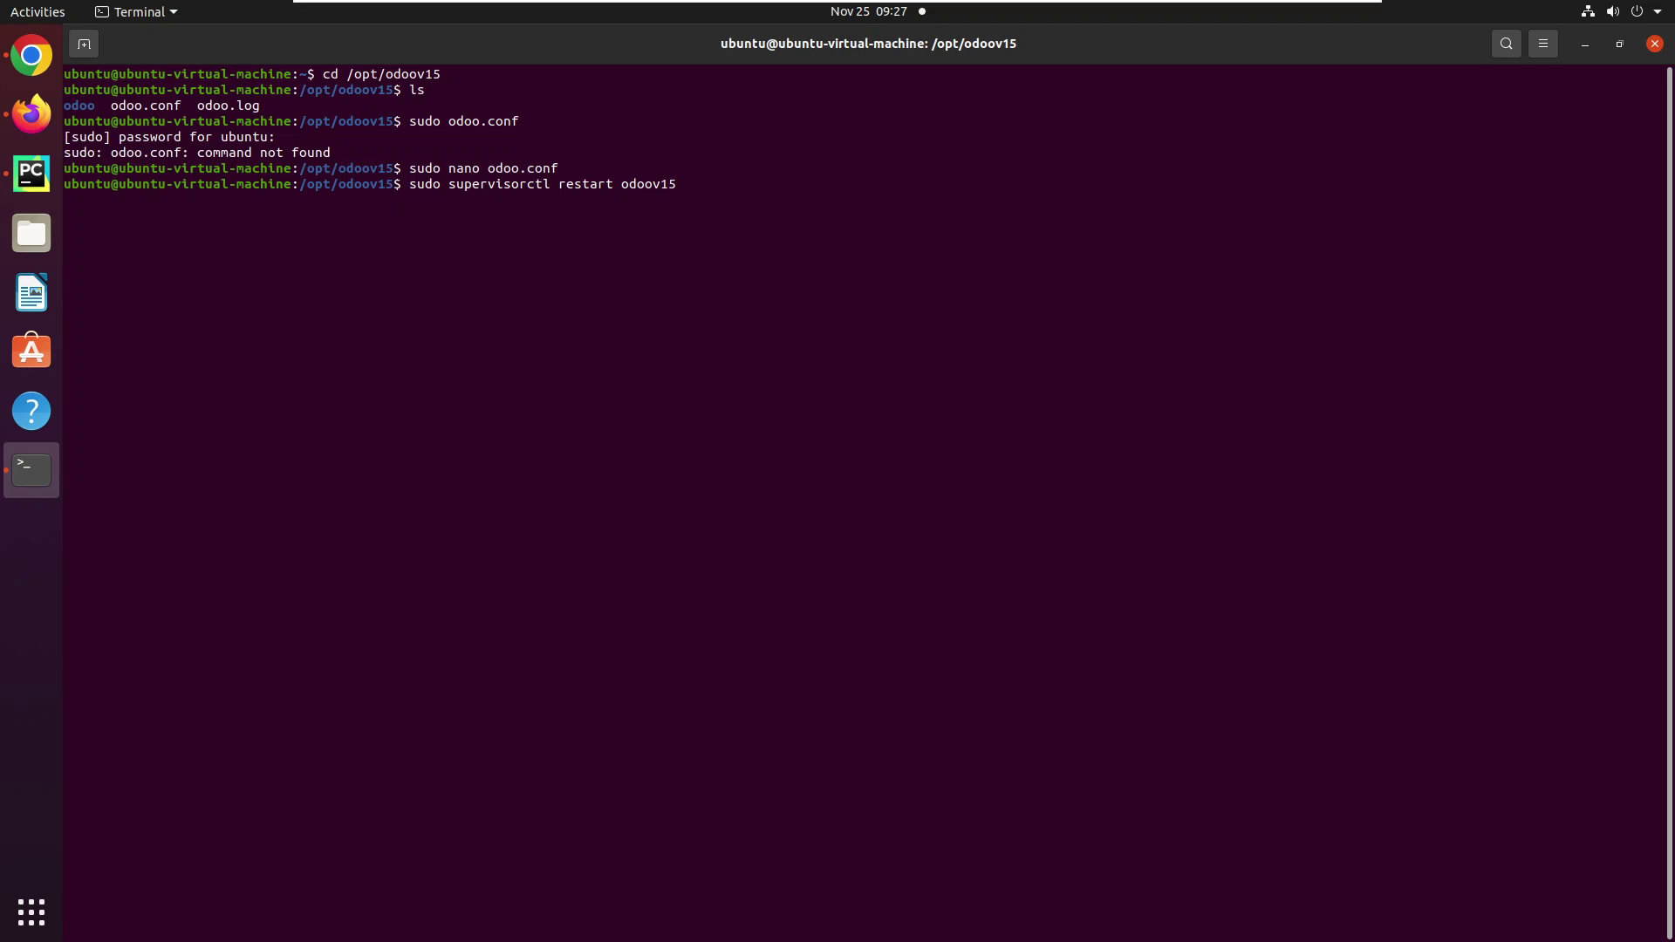
key(Return)
click(28, 111)
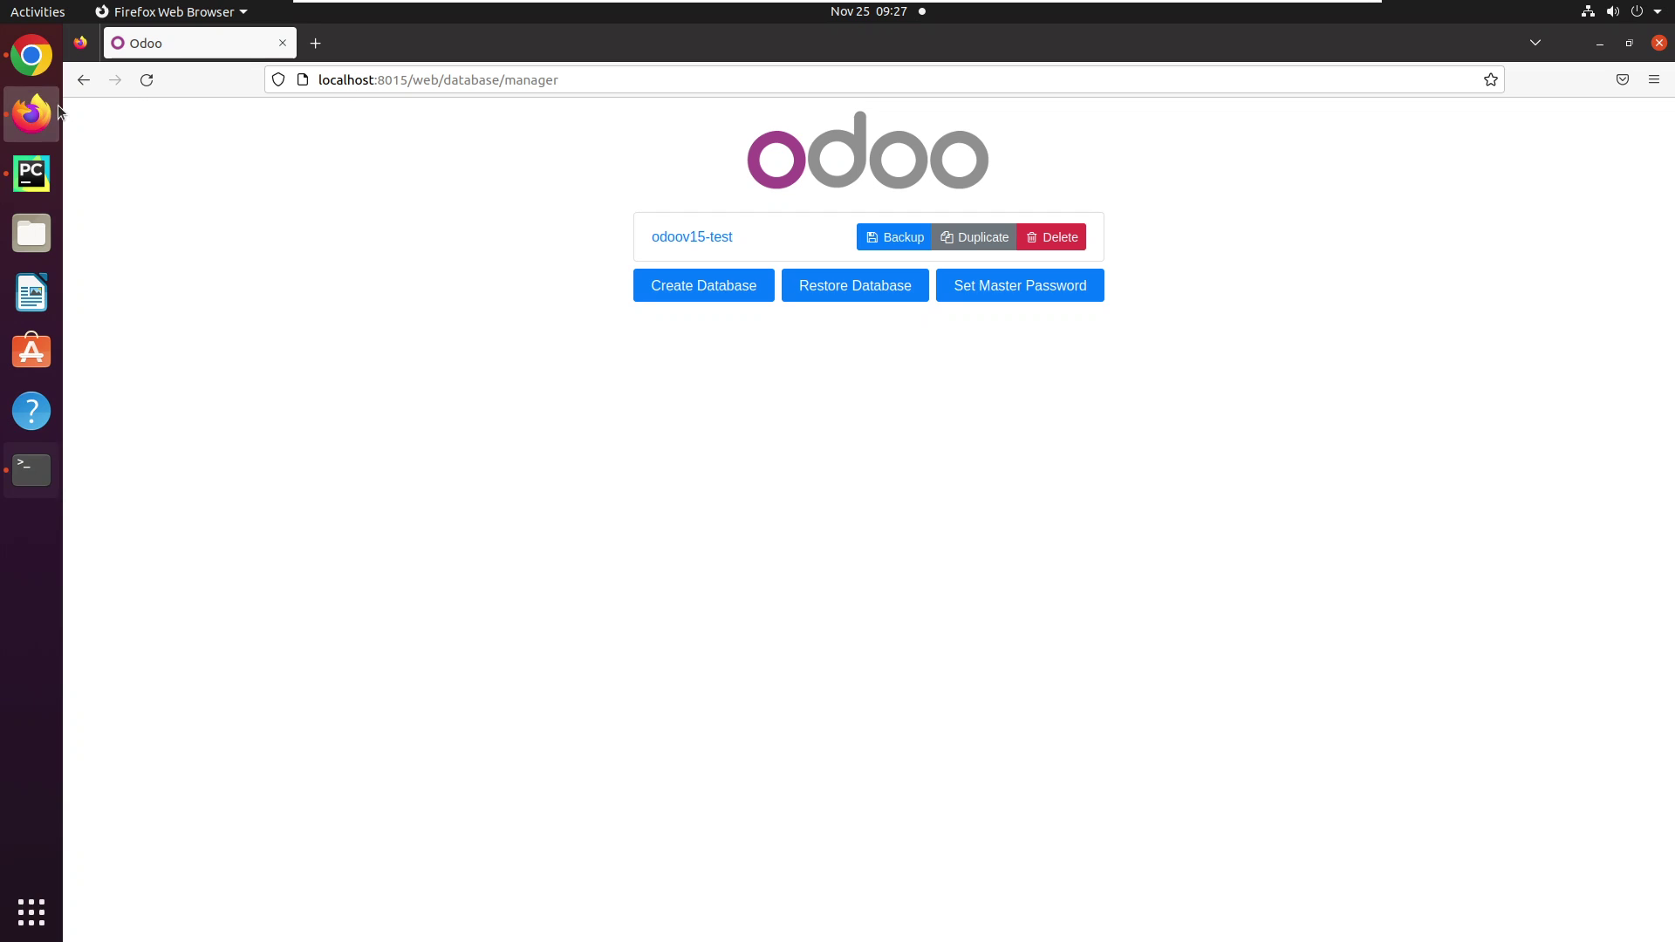
click(149, 81)
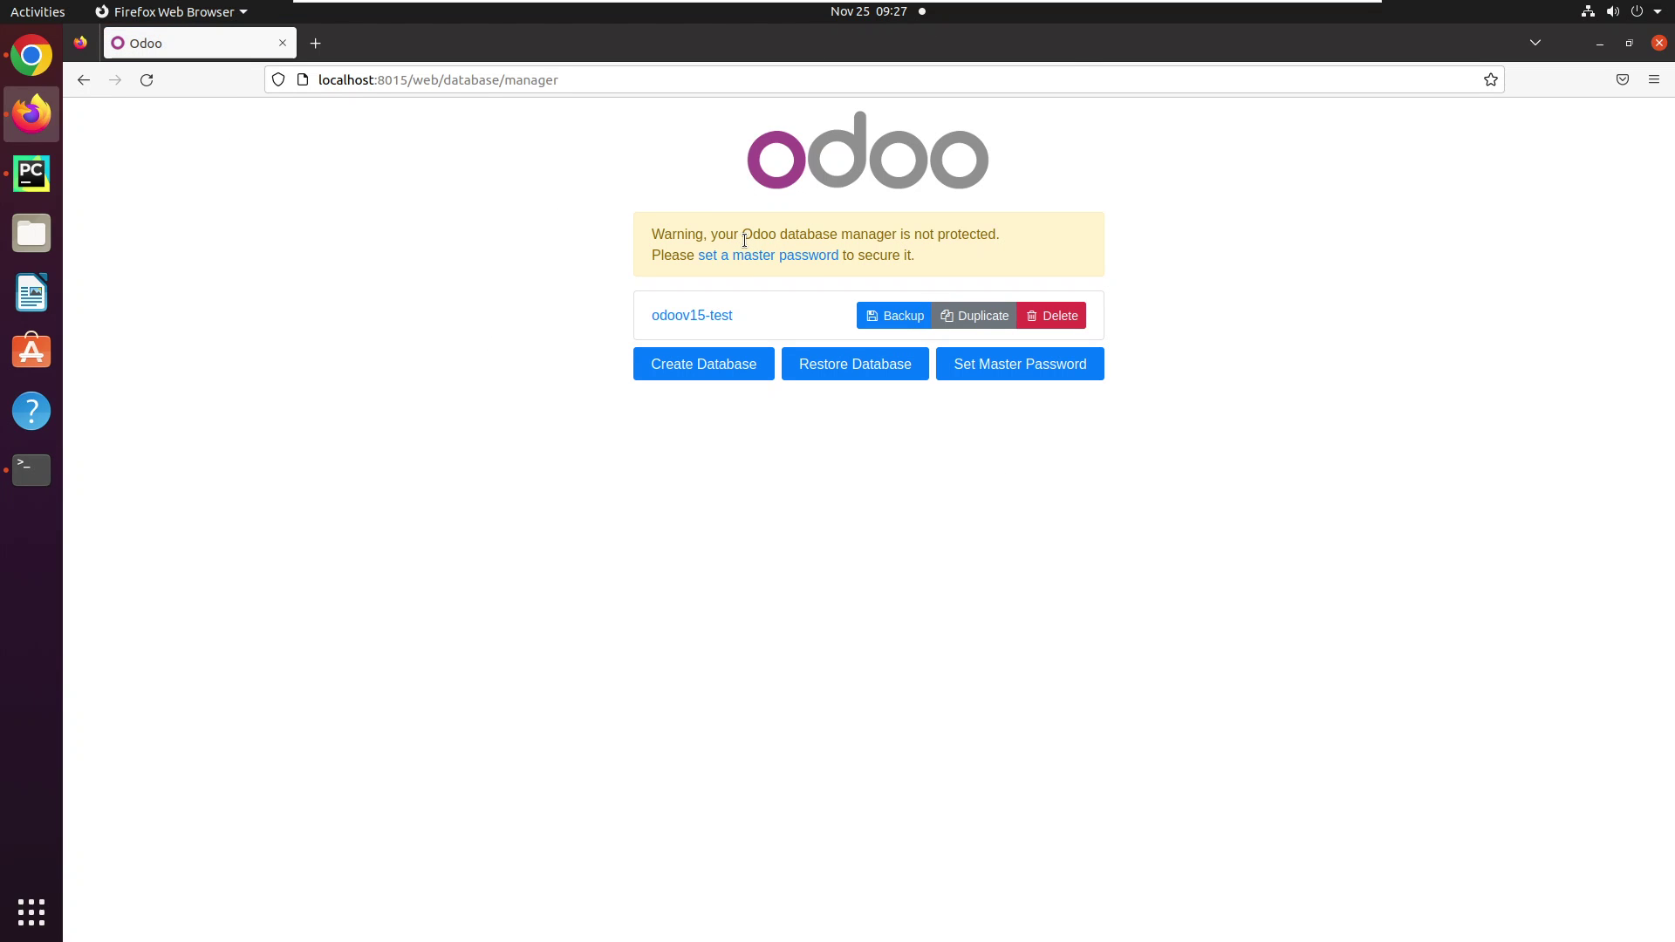
click(744, 262)
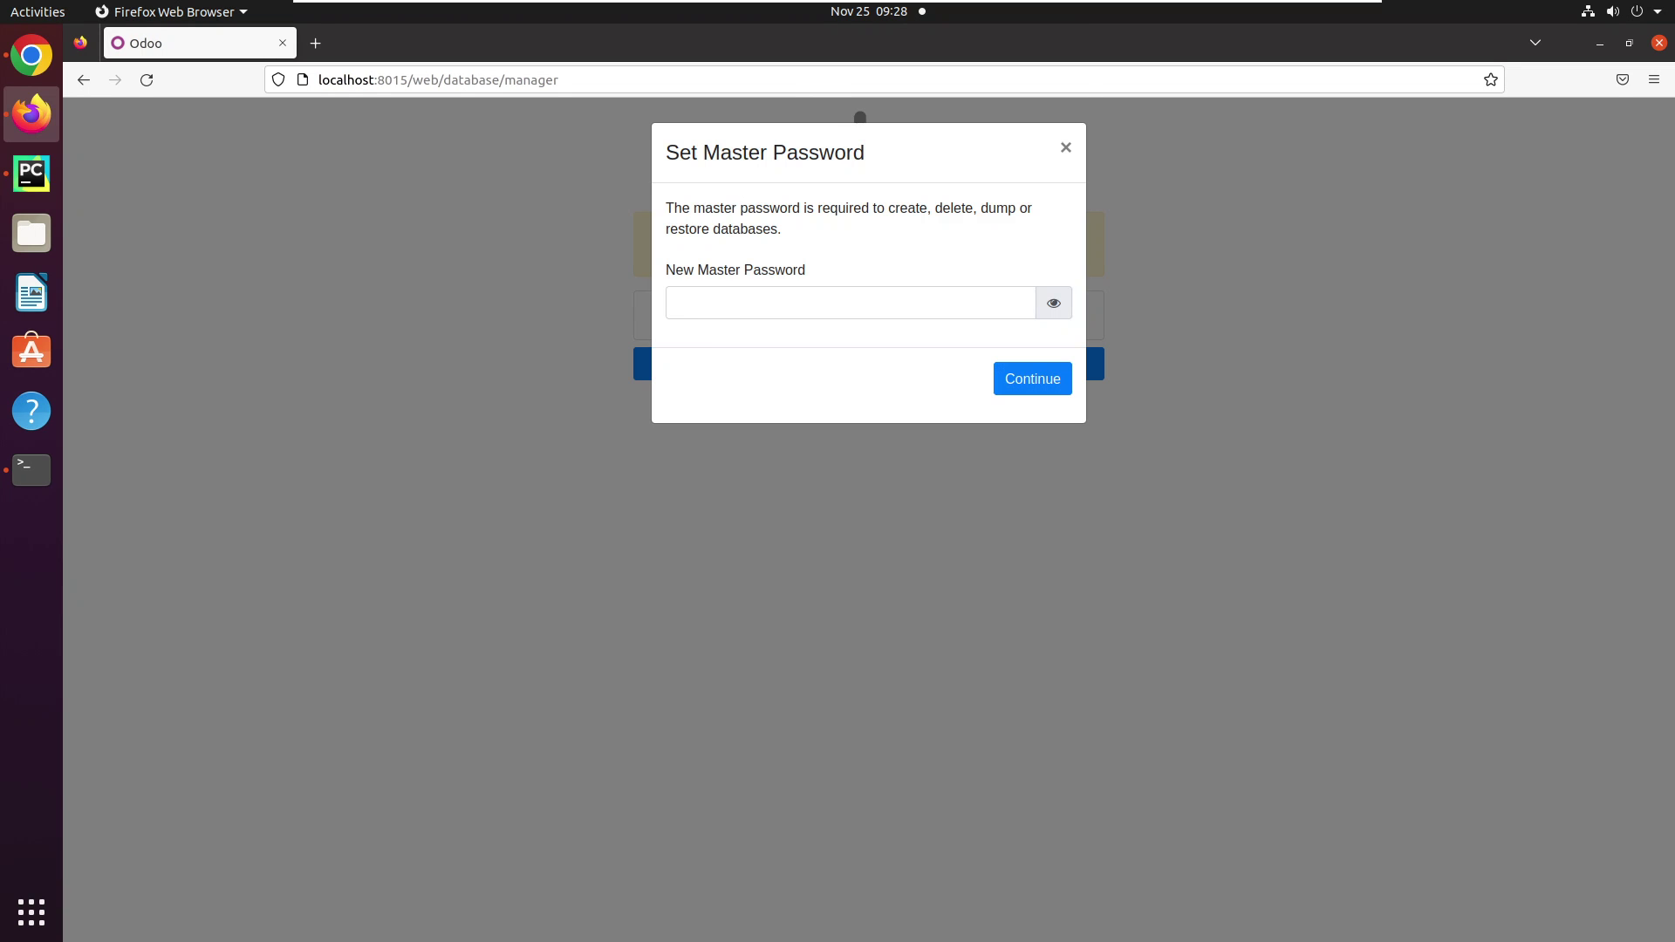
click(742, 312)
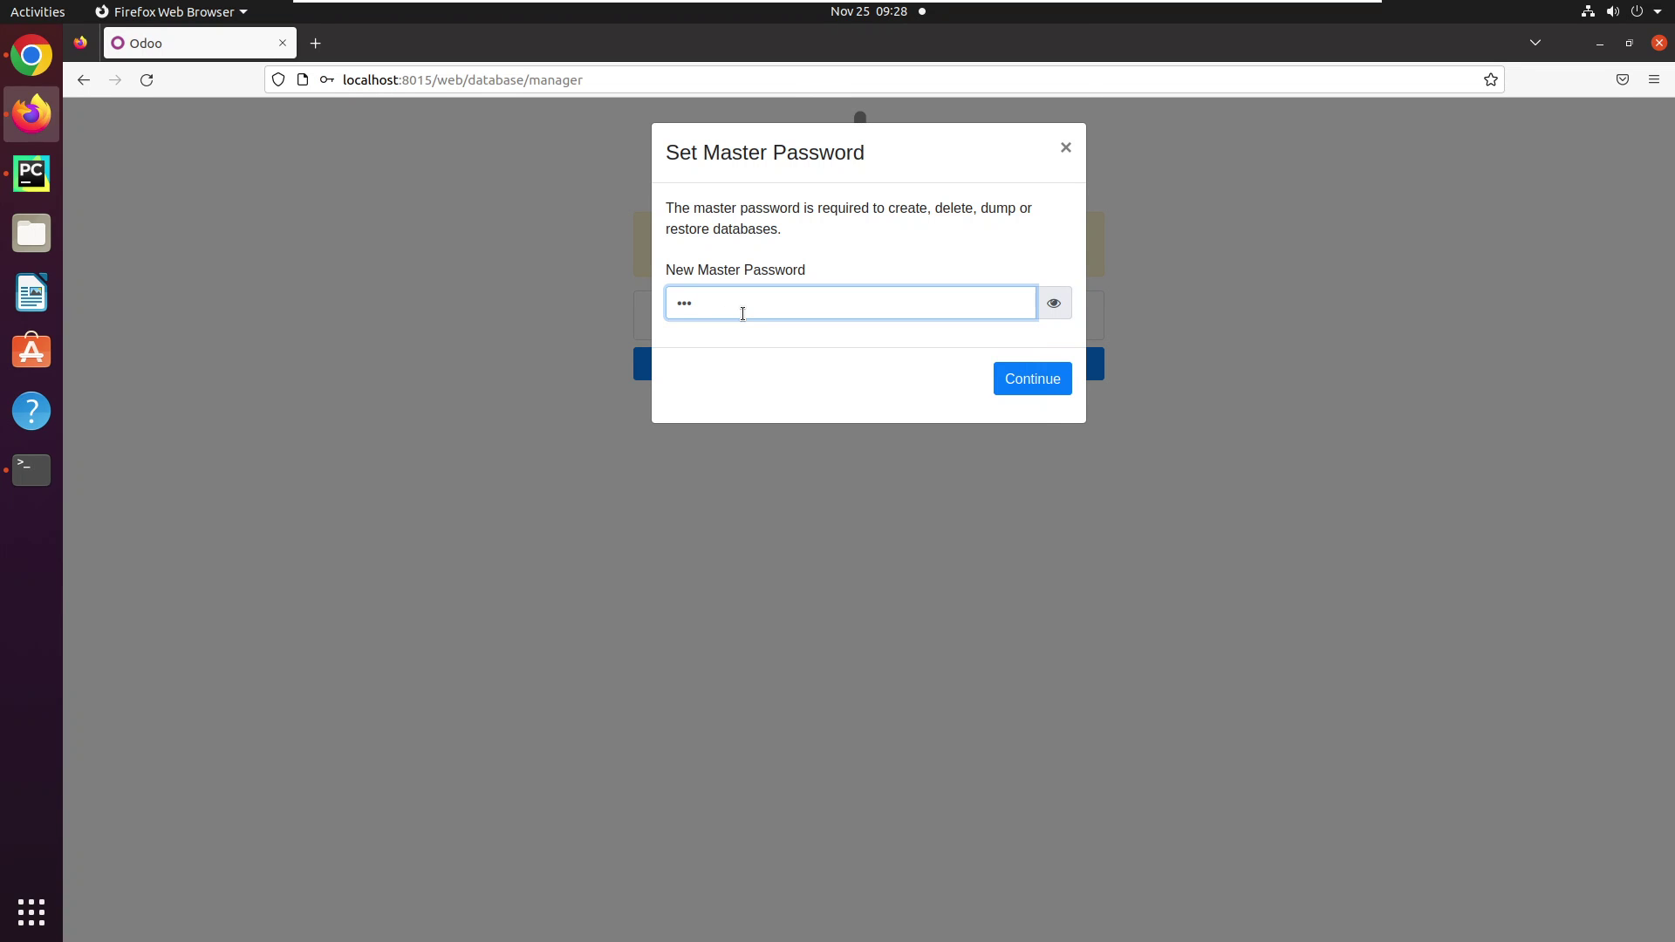
click(1028, 372)
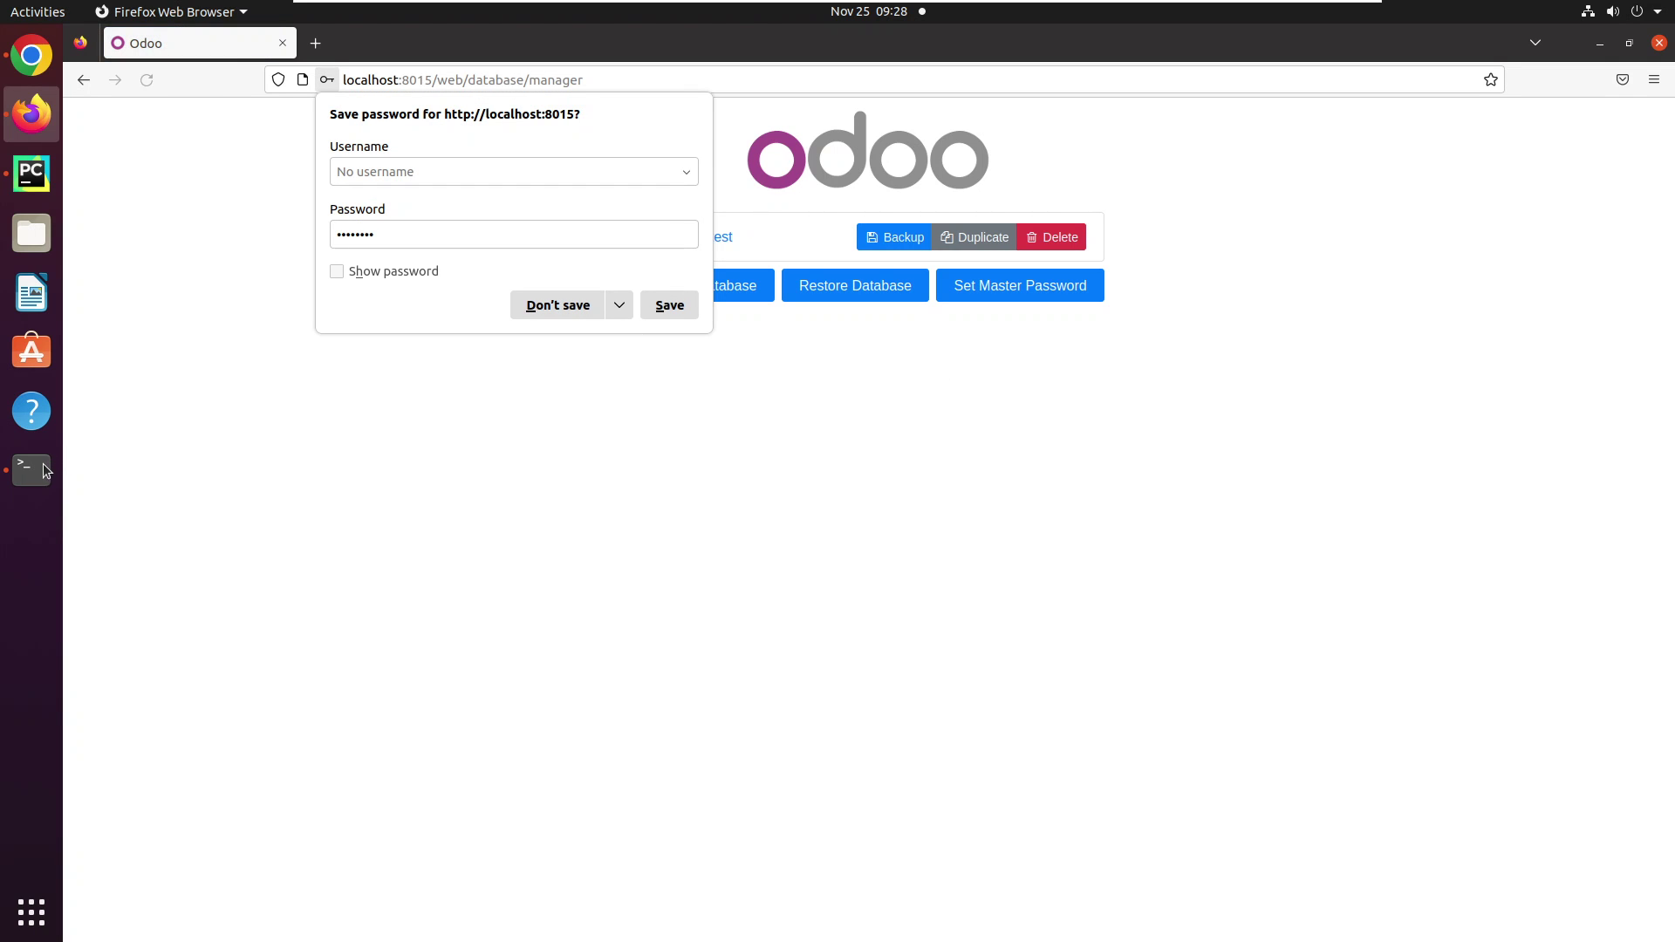
click(45, 471)
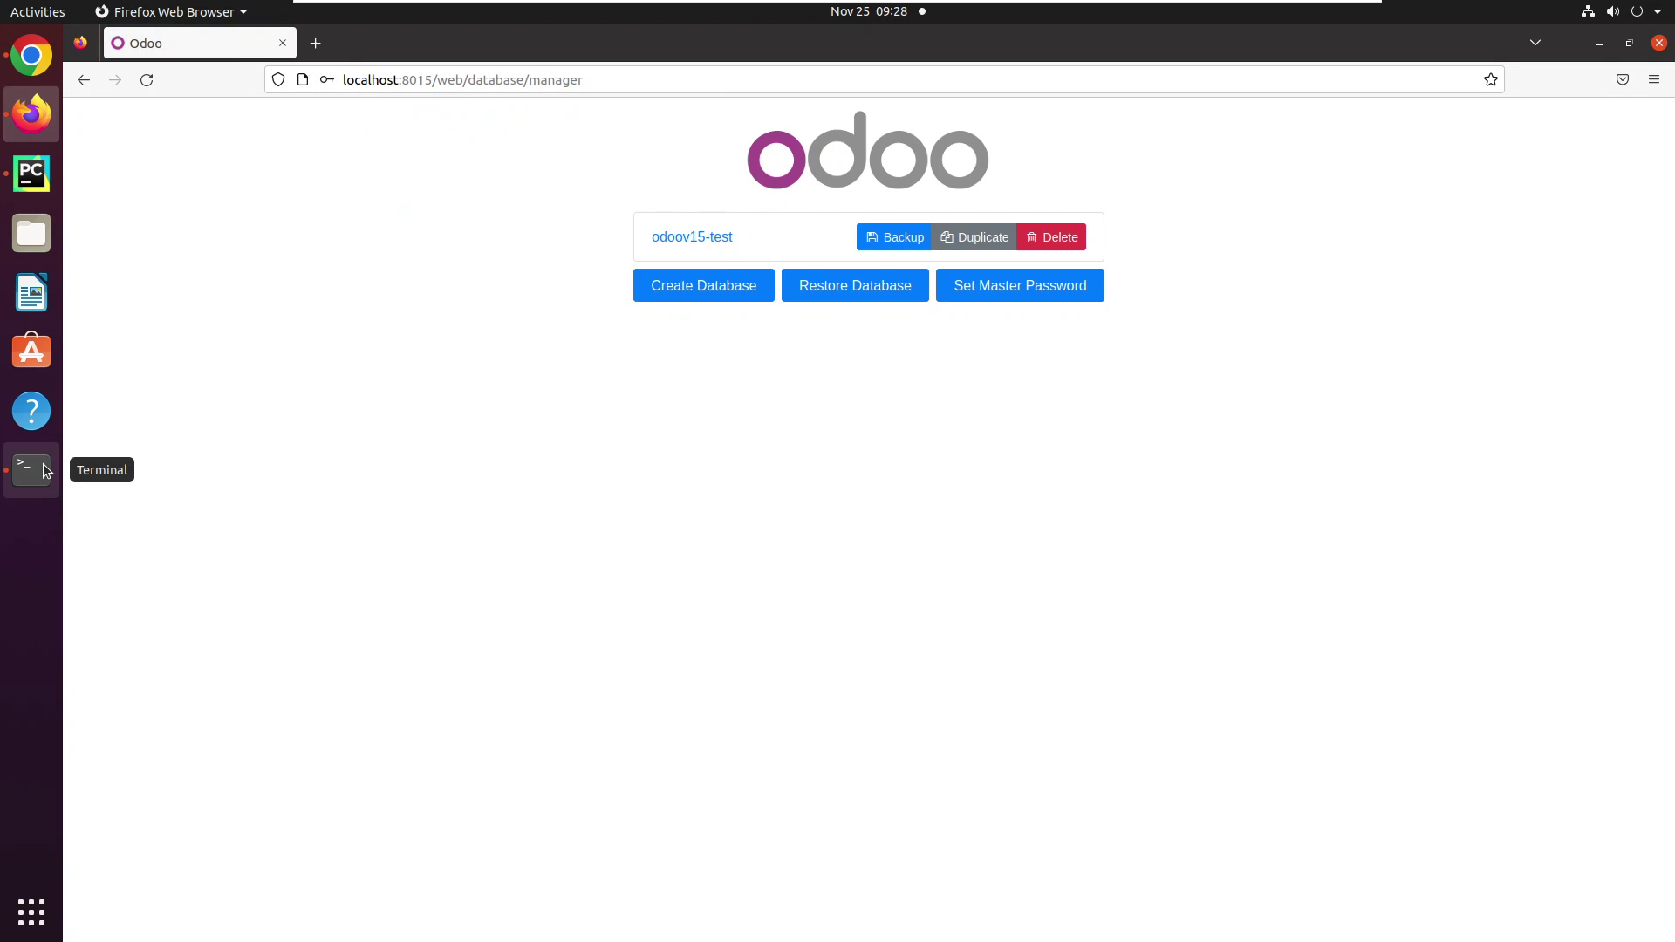
Step: Reopen odoo.conf in nano and comment out the admin_passwd line with ';'
key(Up)
key(Up)
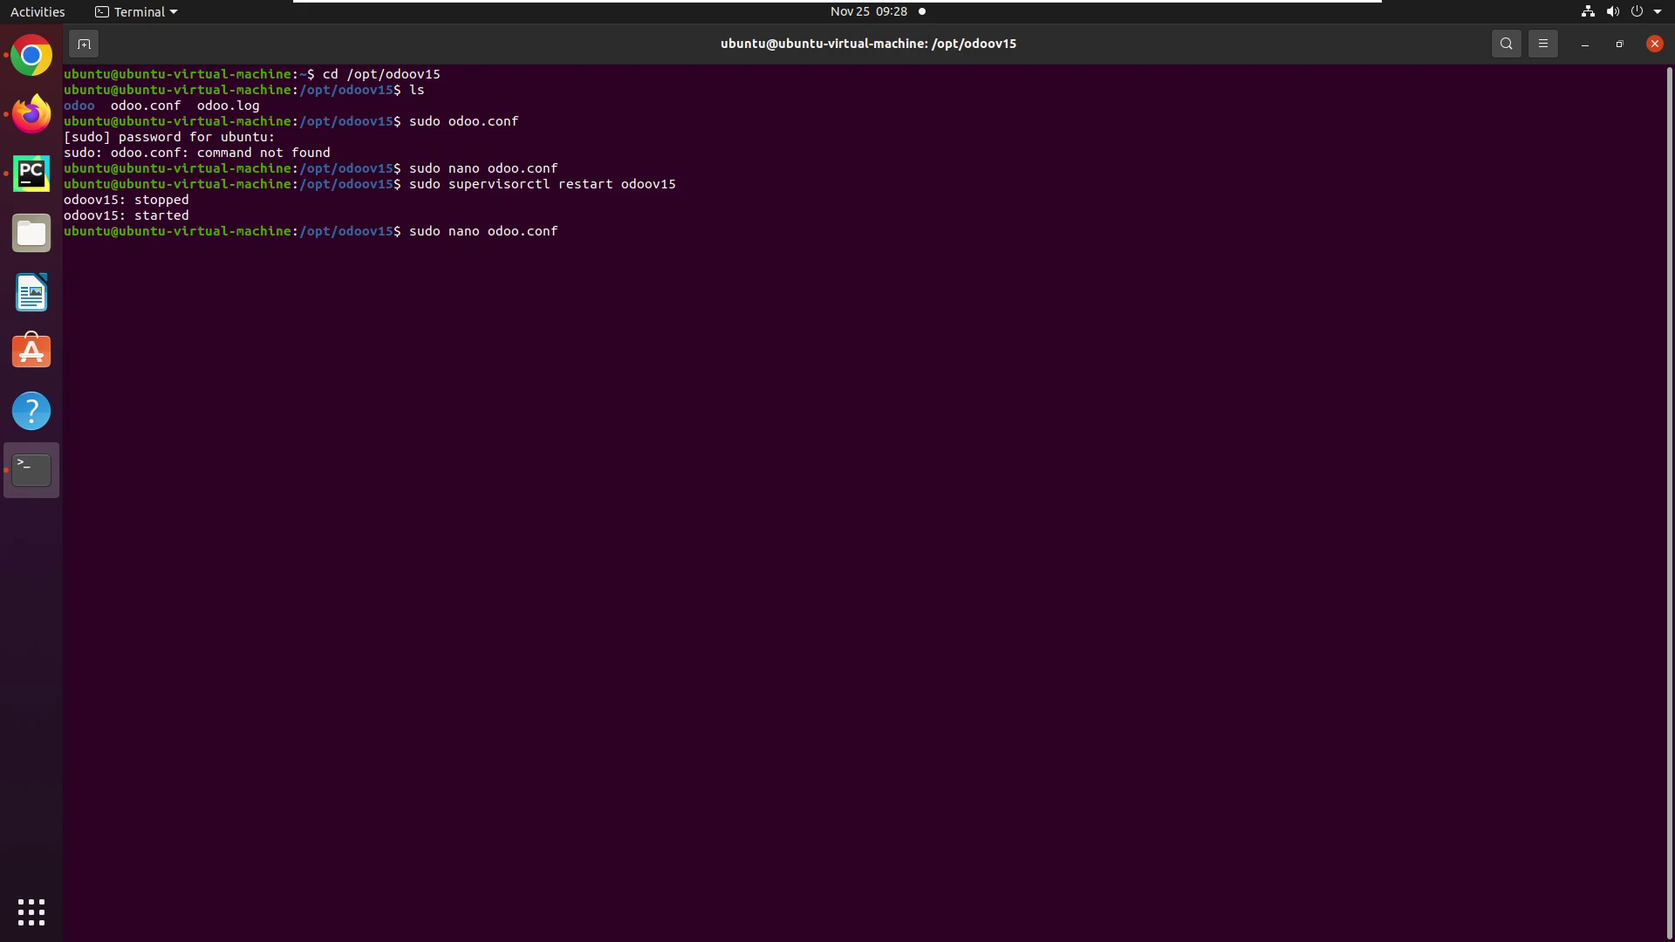
key(Return)
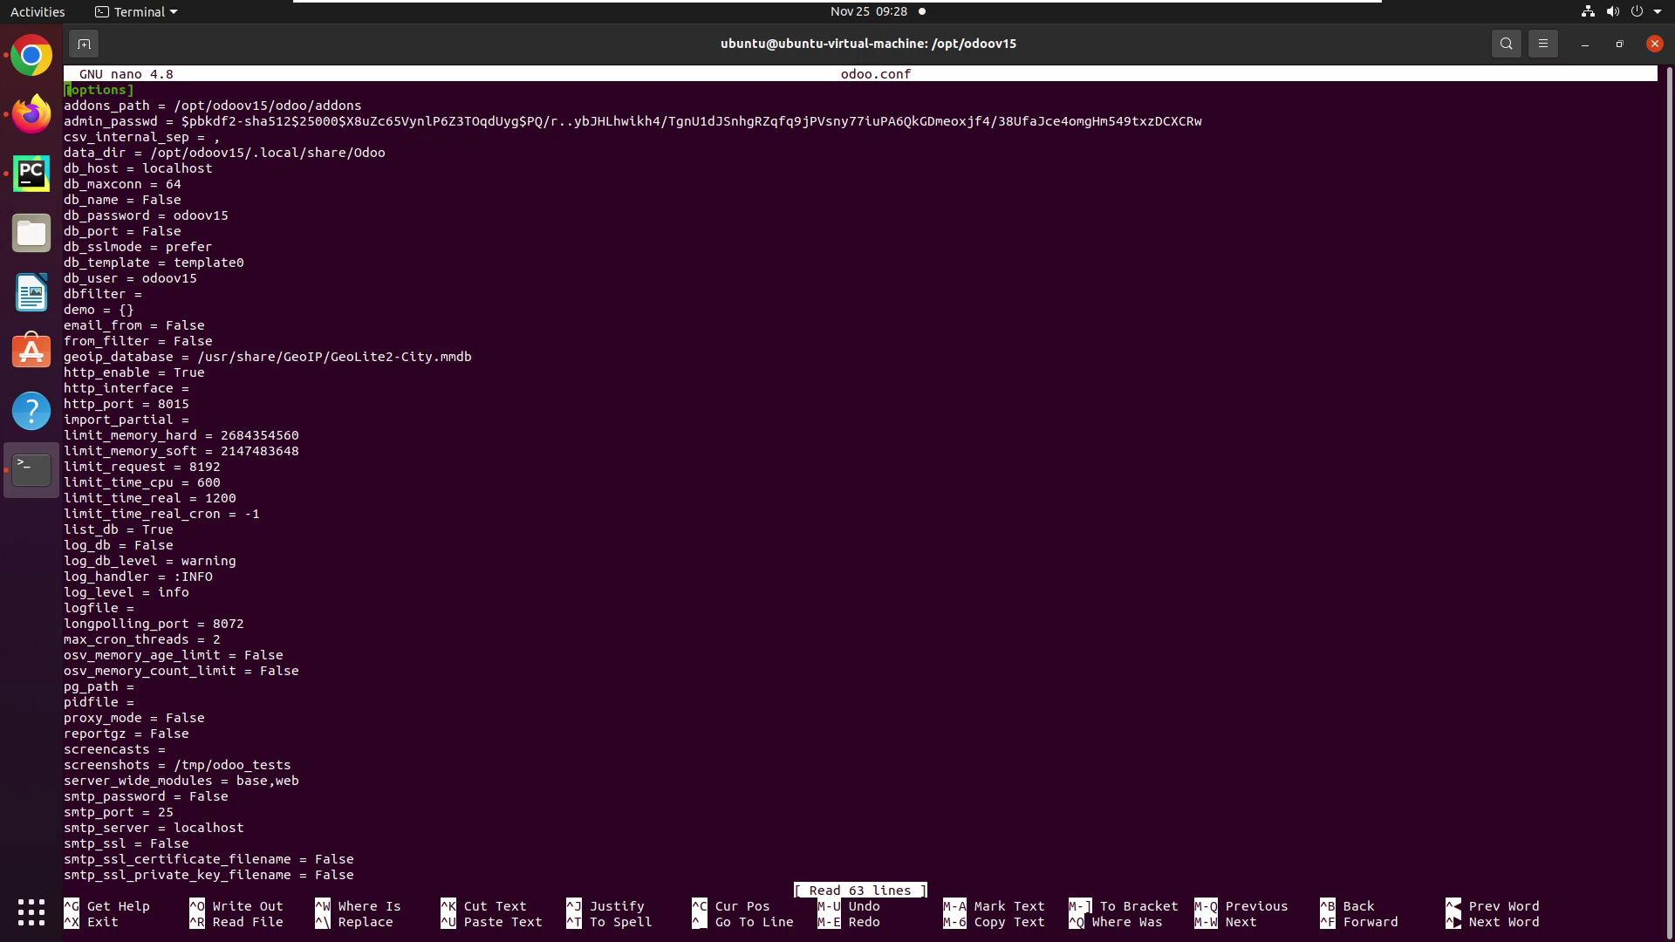
drag(188, 121, 1195, 114)
click(1195, 120)
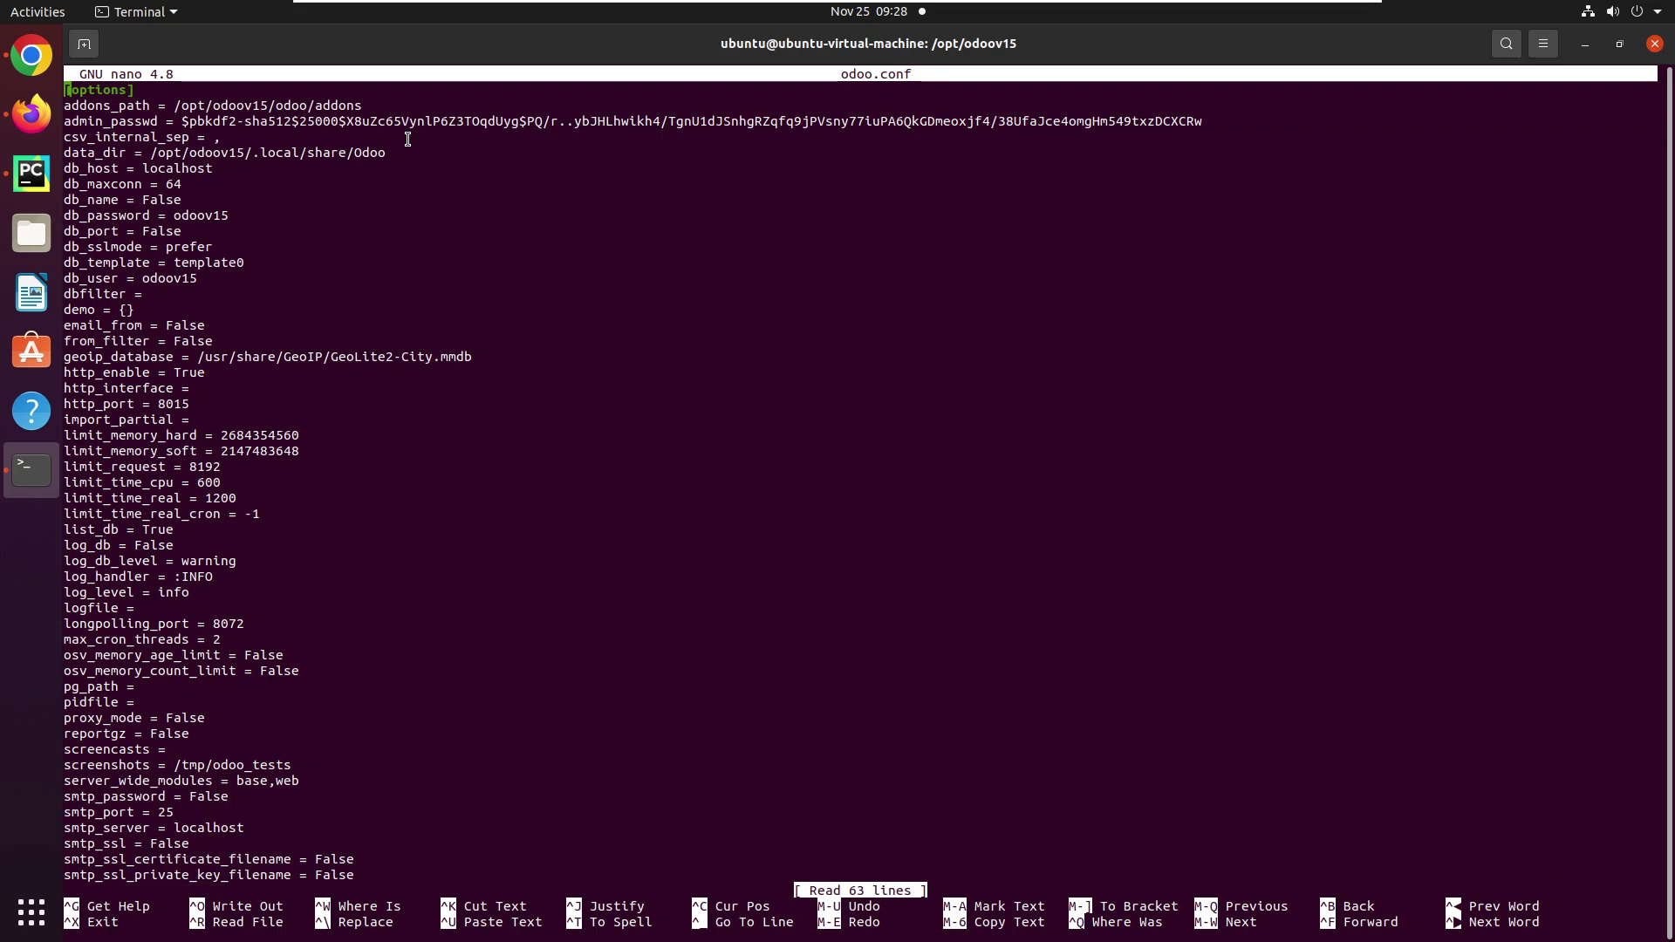
key(Down)
key(Down)
text(;)
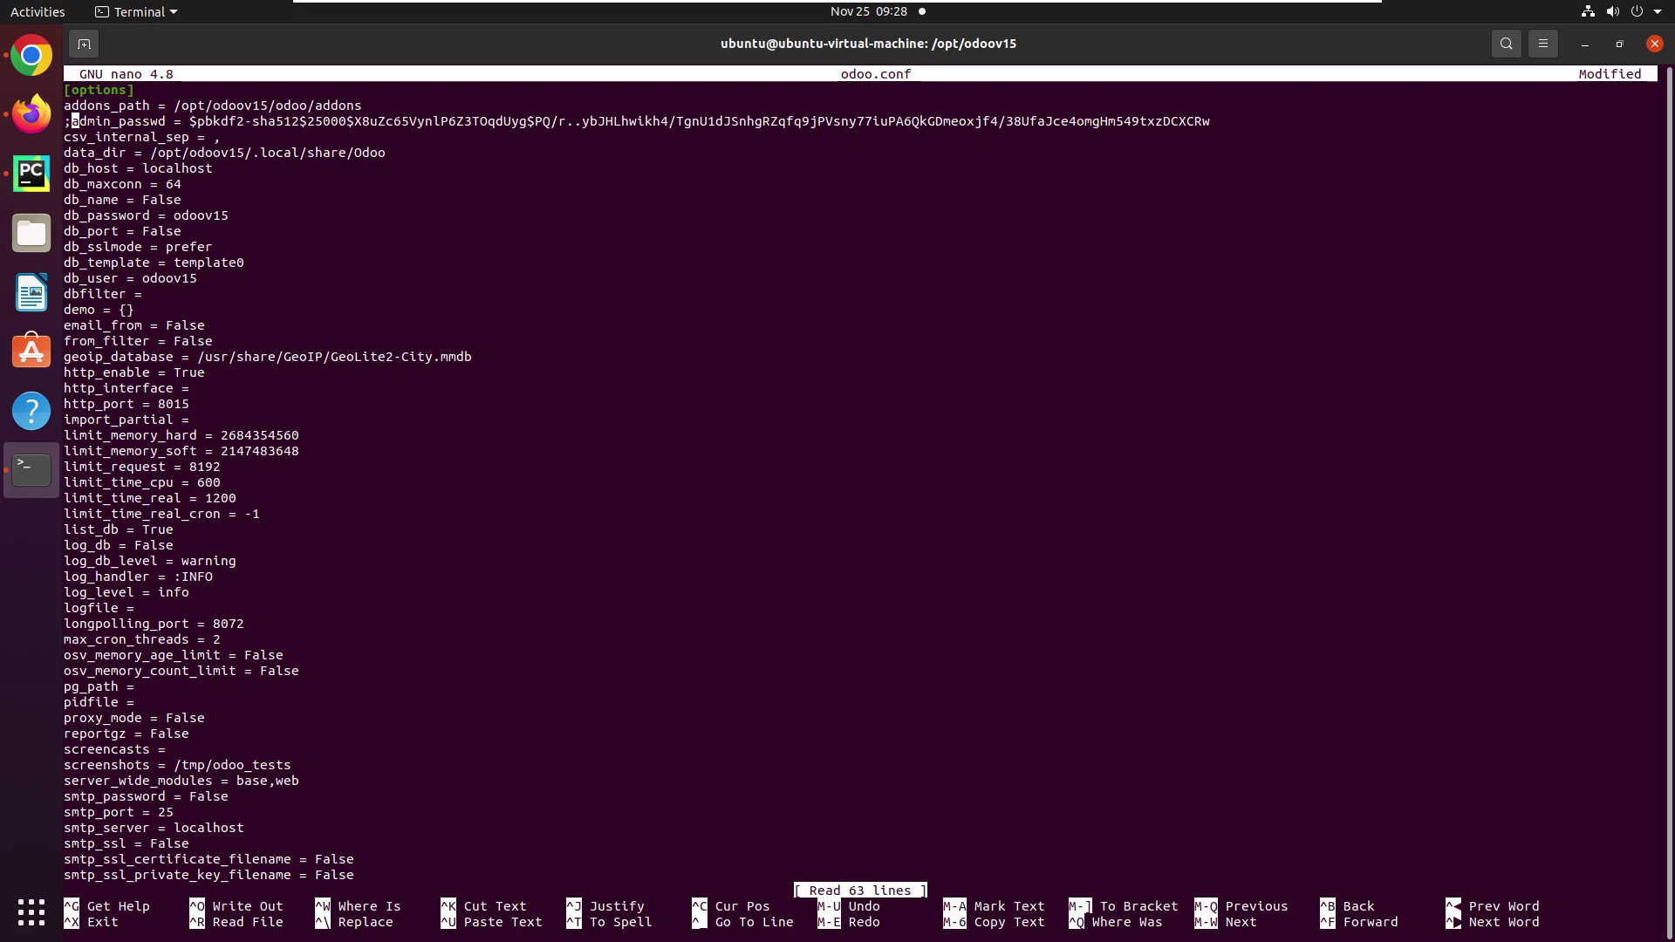
Step: Save odoo.conf and recall the odoov15 restart command
key(ctrl+x)
key(y)
key(Return)
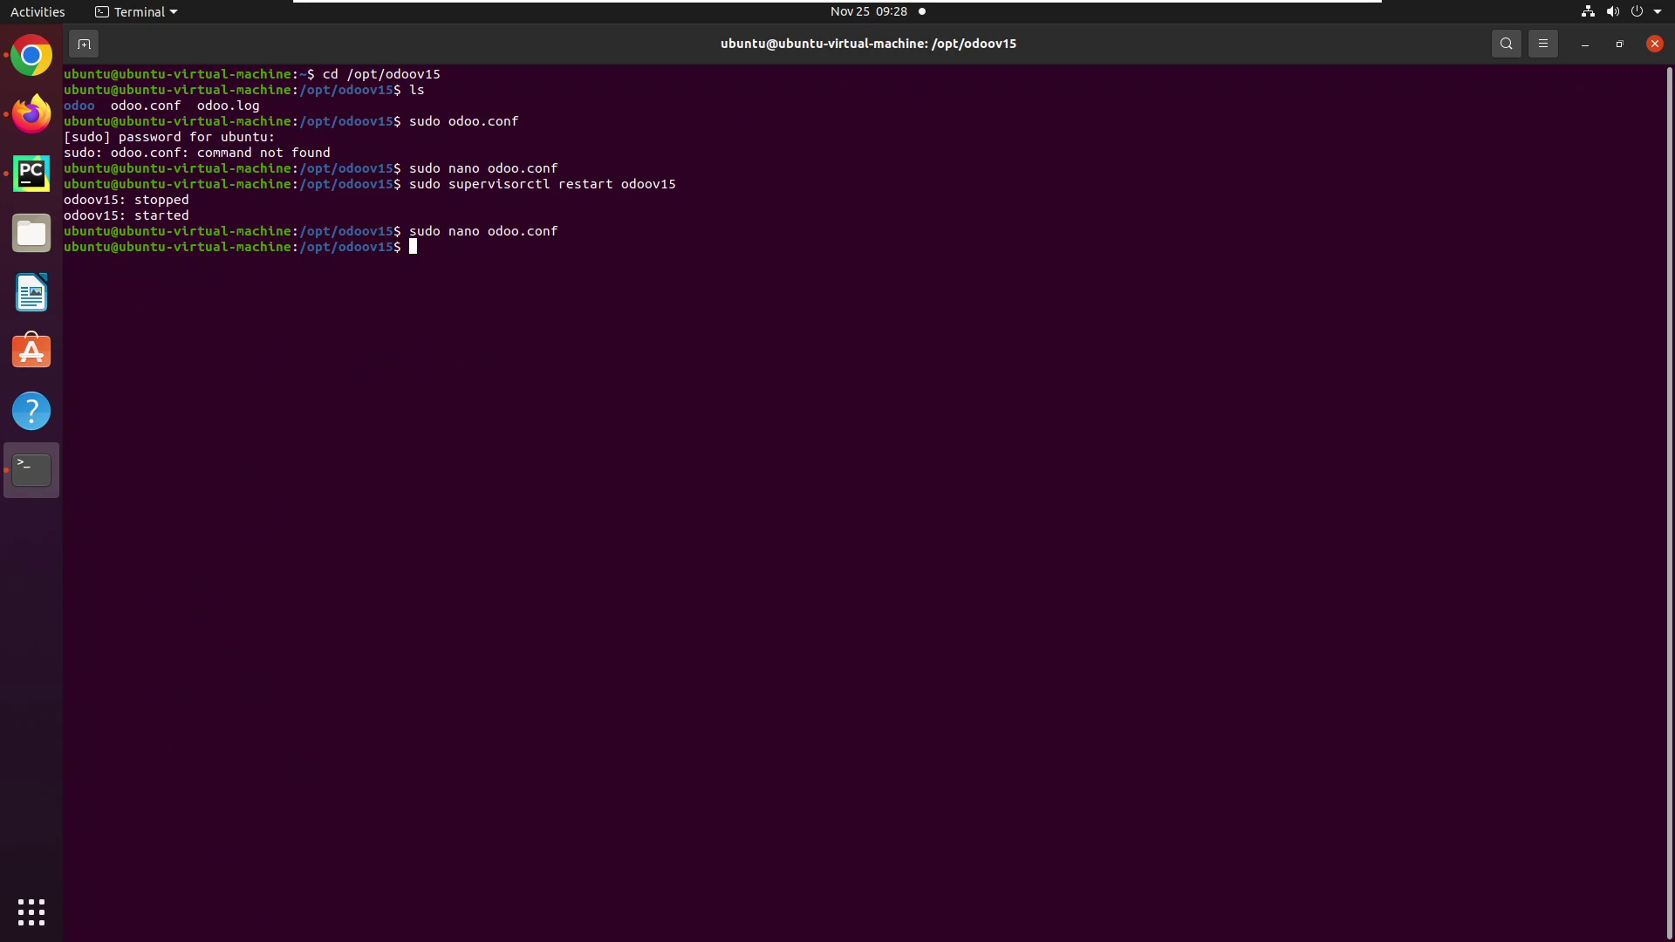
key(Up)
key(Up)
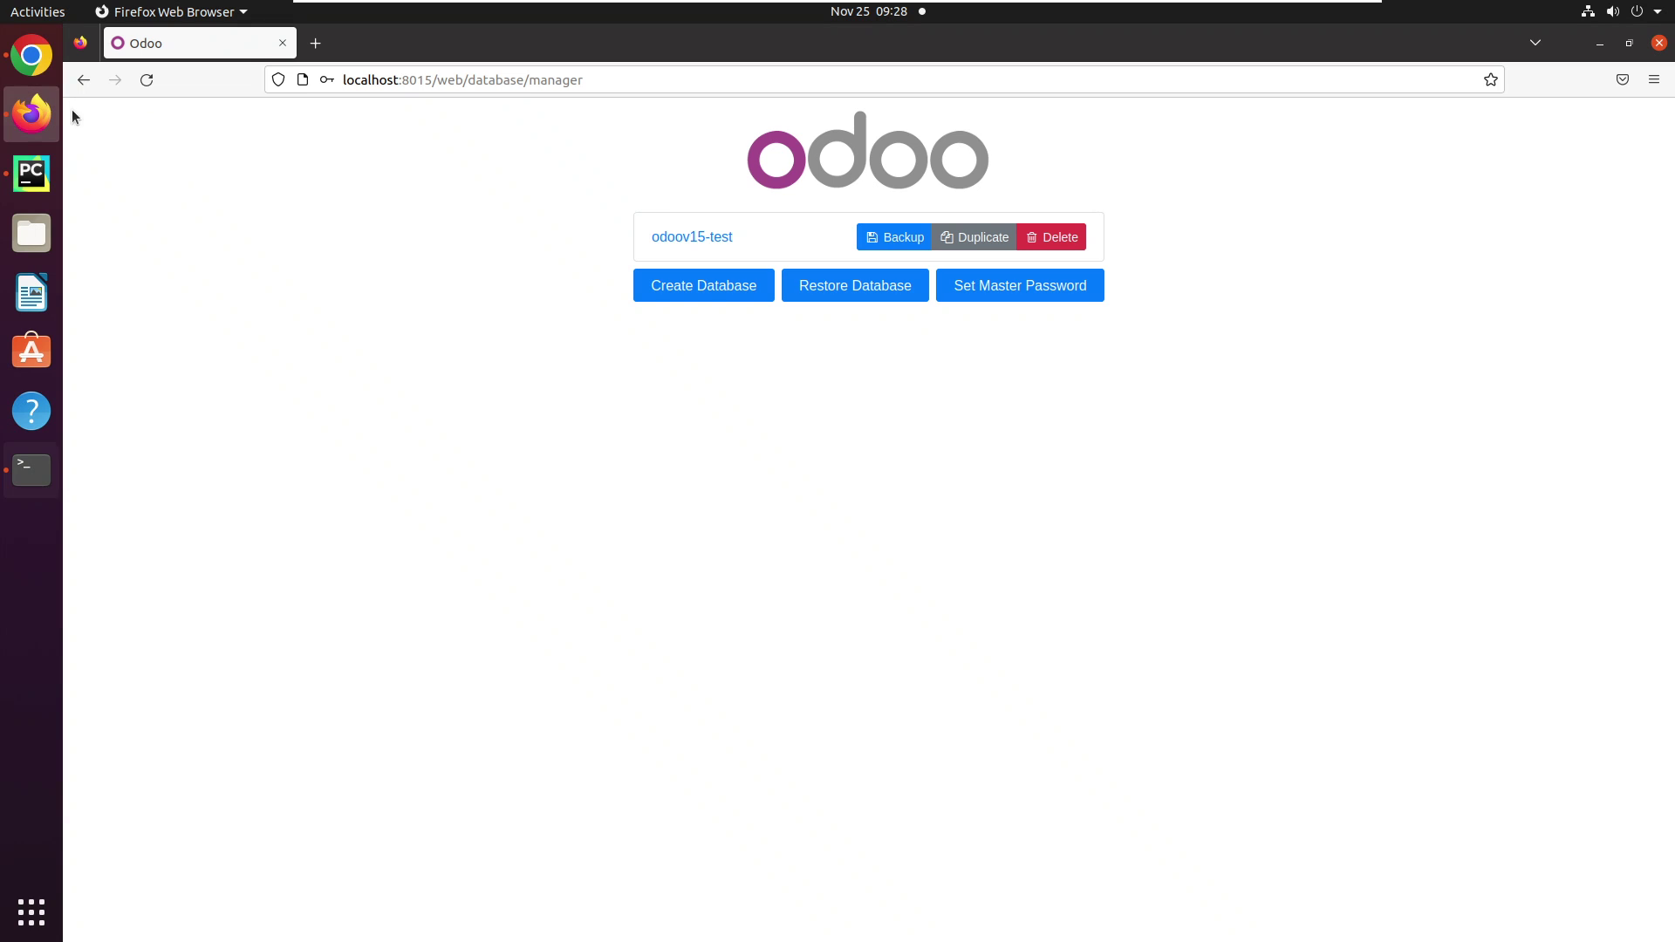
click(147, 79)
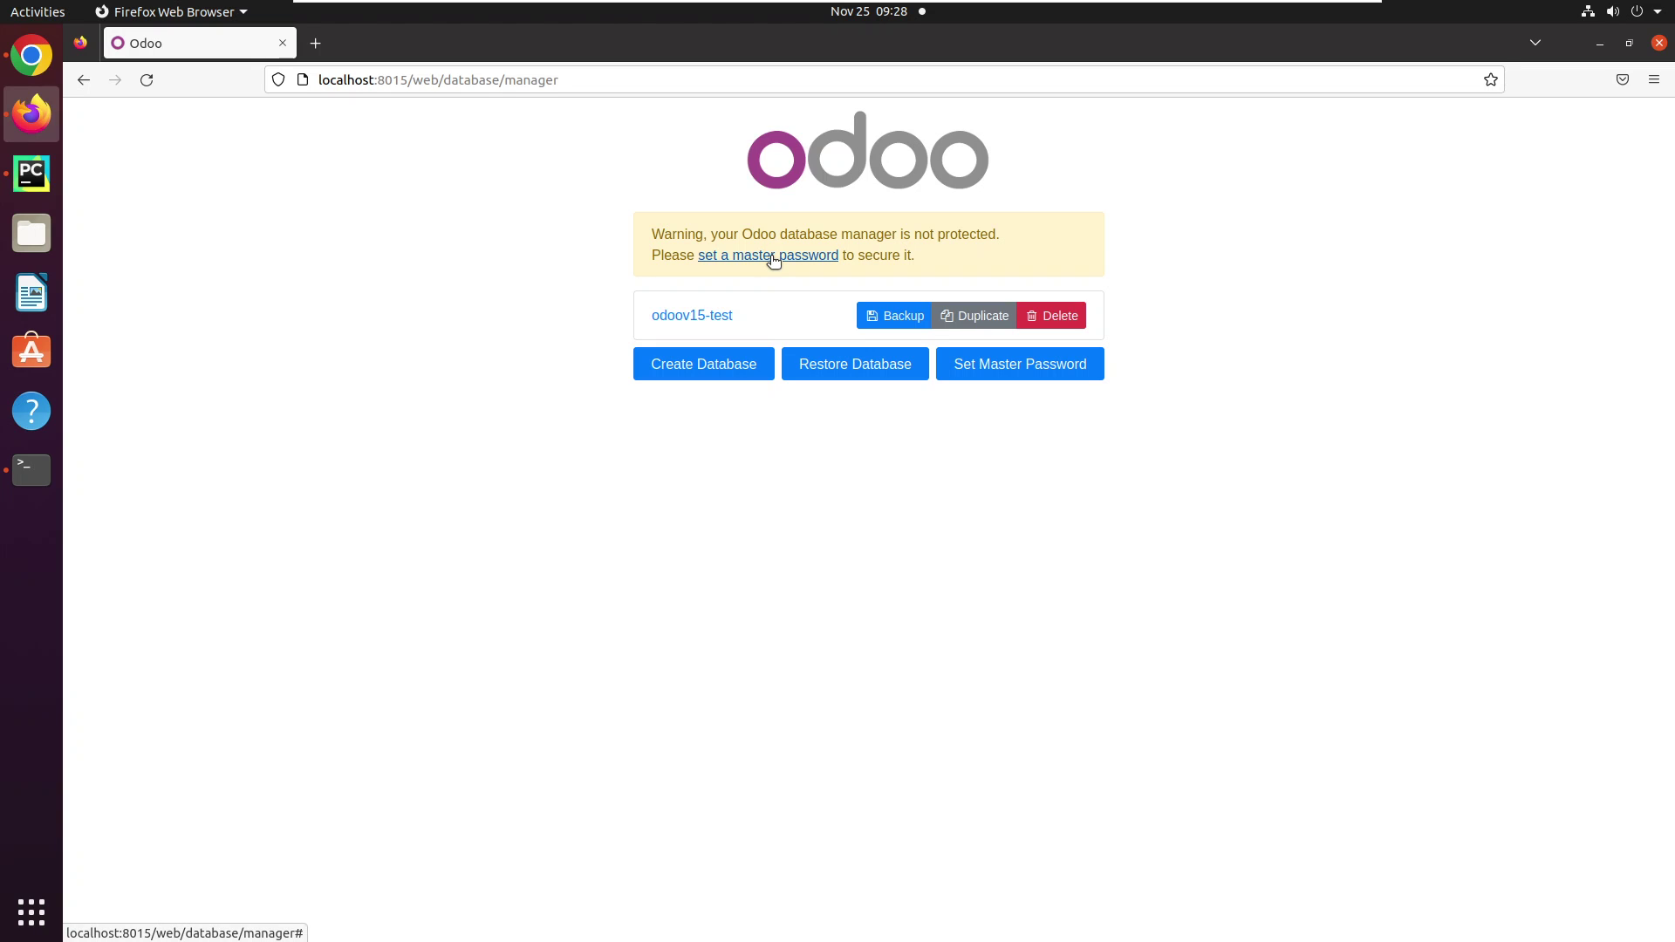
click(773, 258)
click(768, 302)
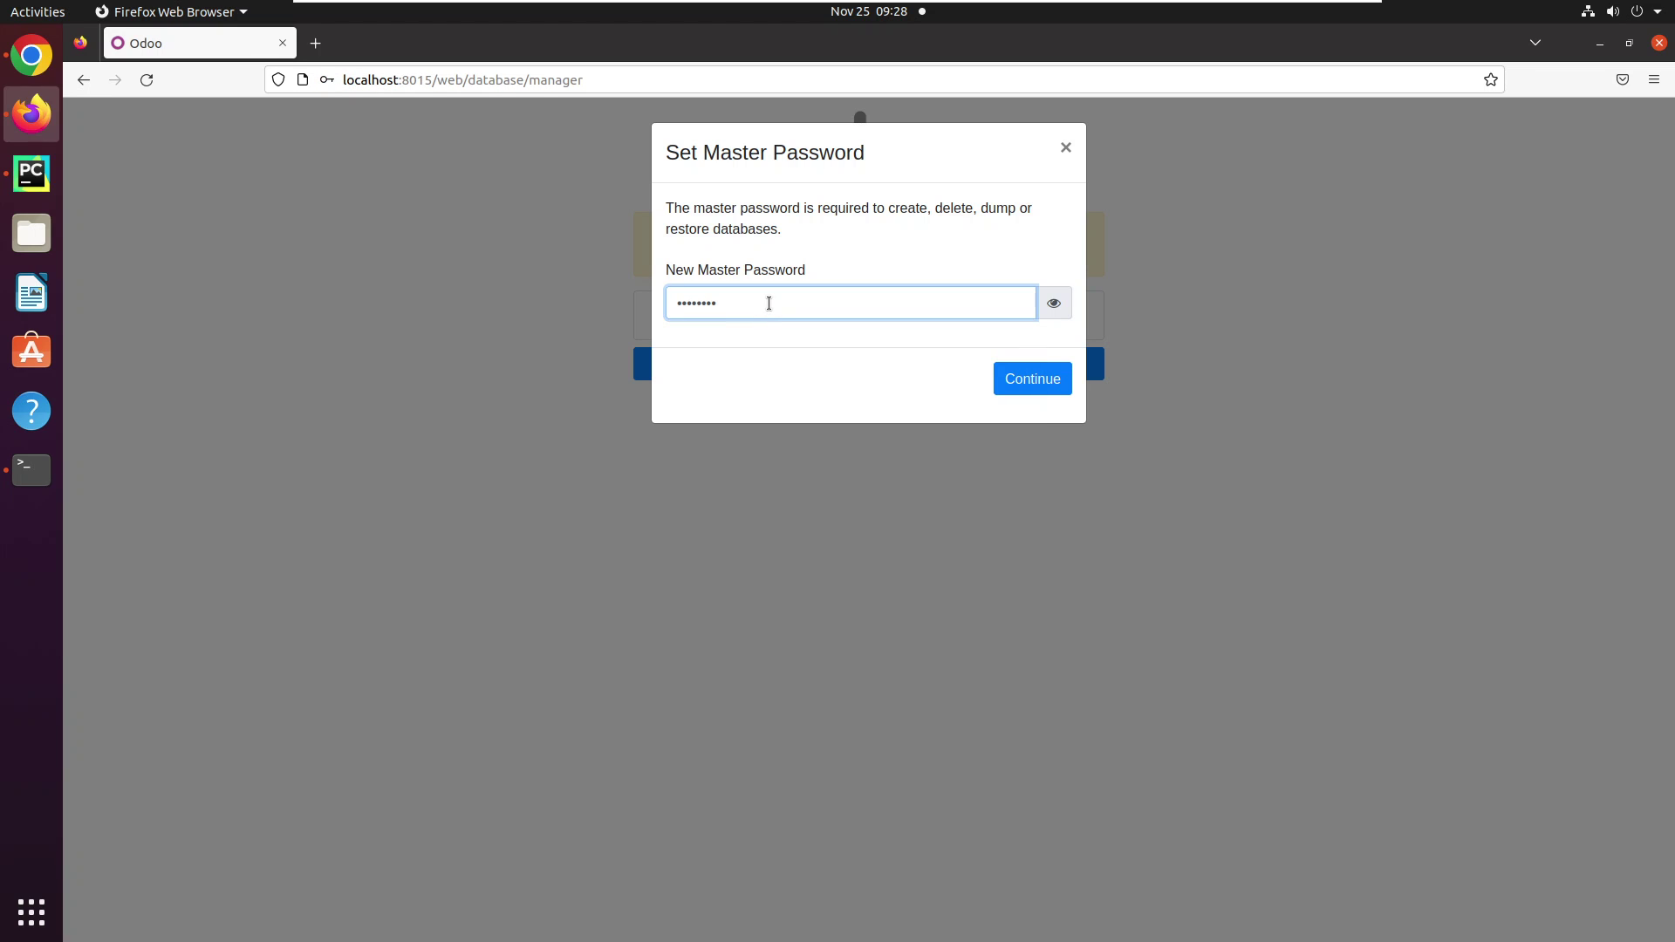
click(1033, 379)
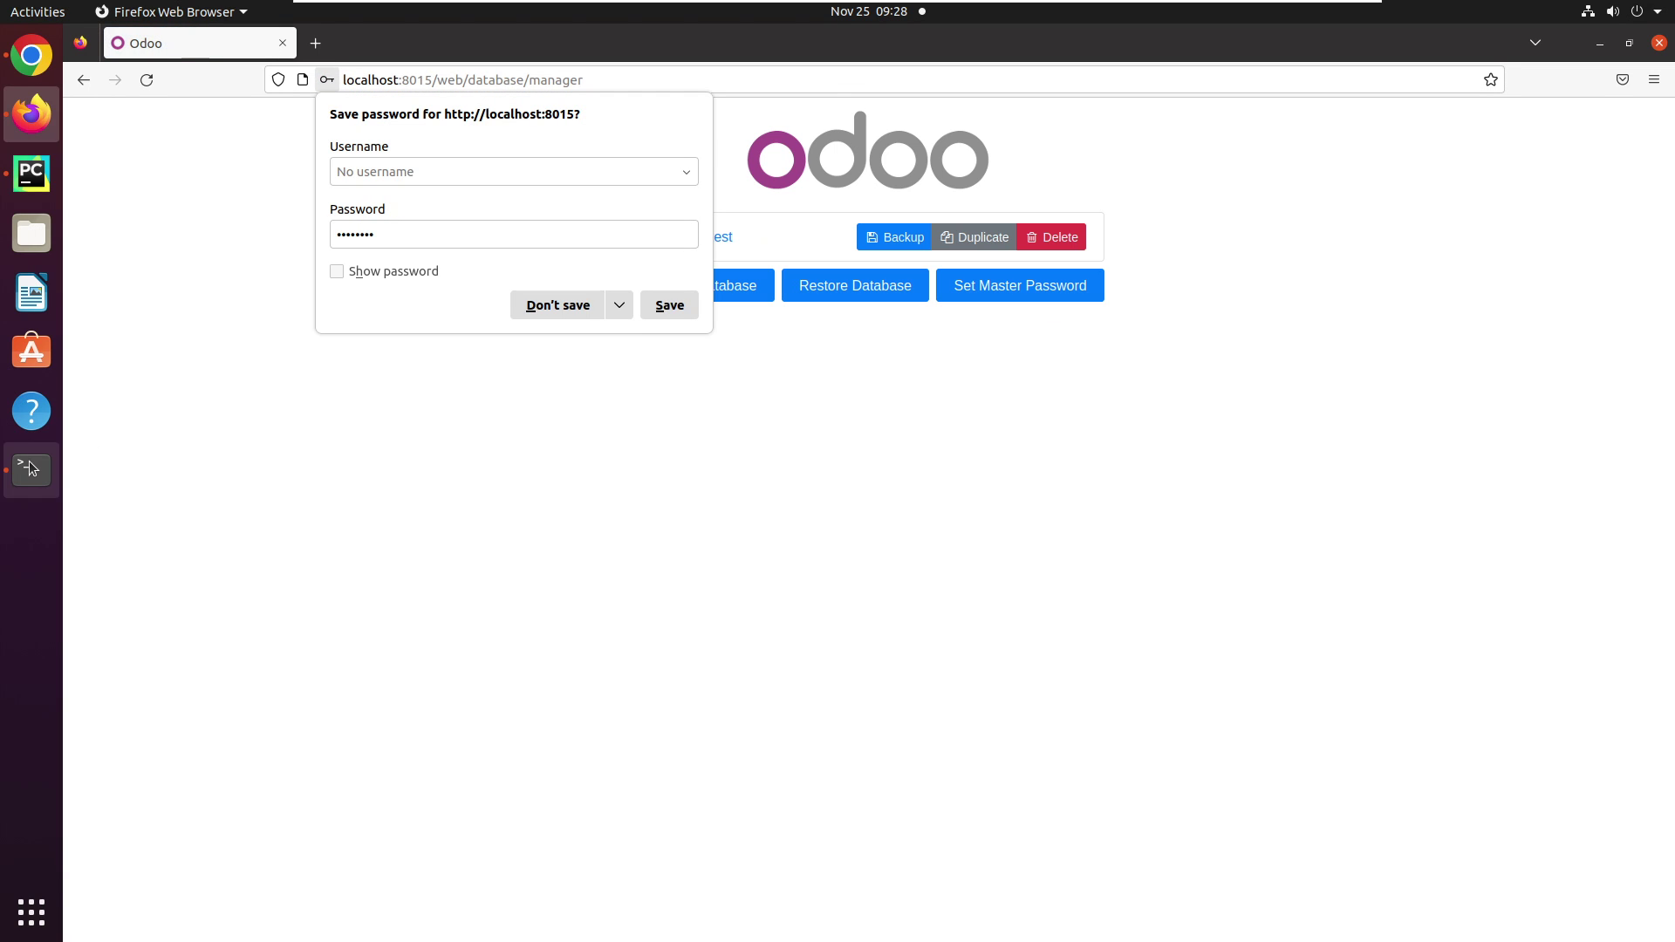
click(419, 389)
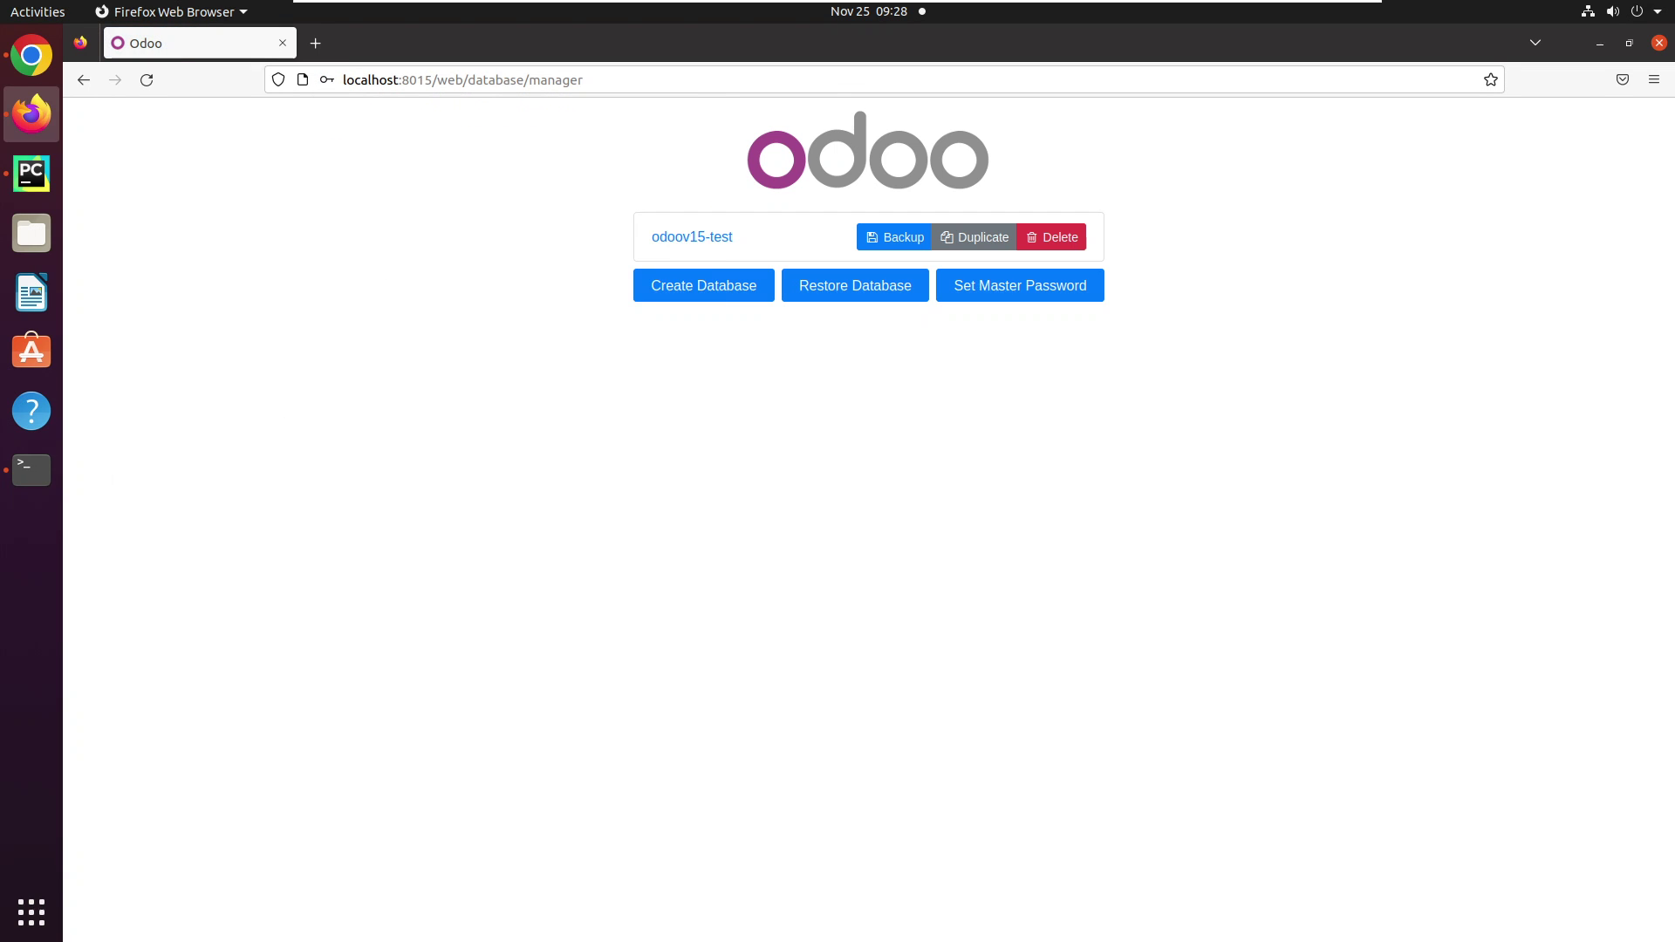
click(38, 463)
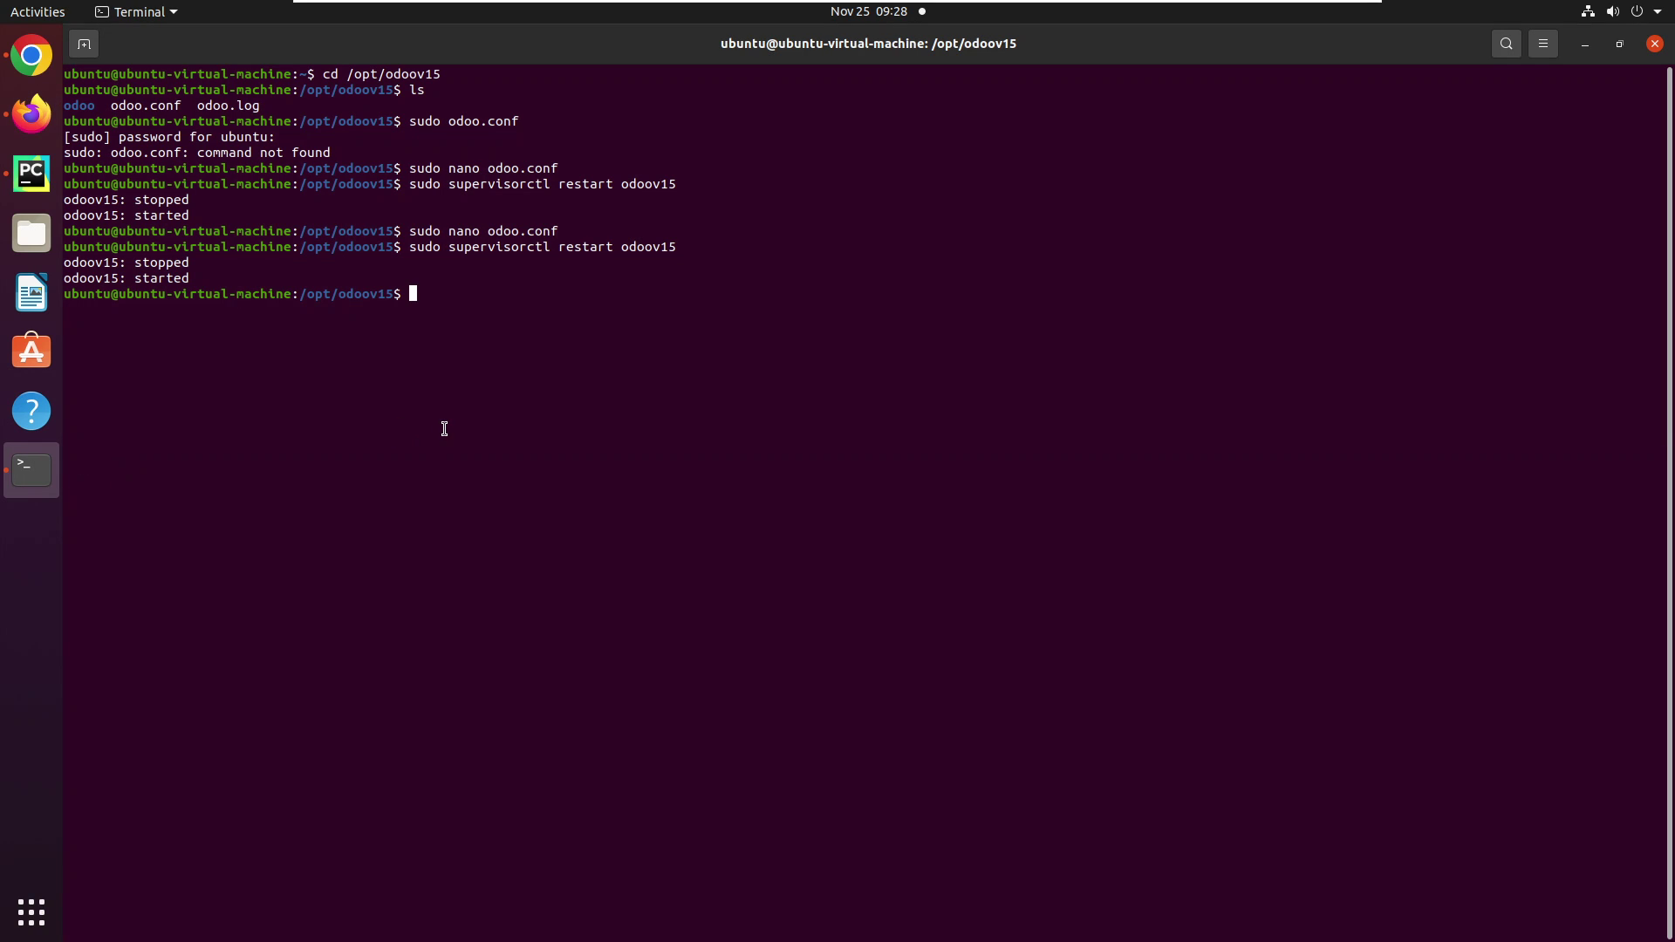
Step: Reopen odoo.conf in nano to confirm admin_passwd now stores a new pbkdf2-sha512 hash
key(Up)
key(Up)
key(Return)
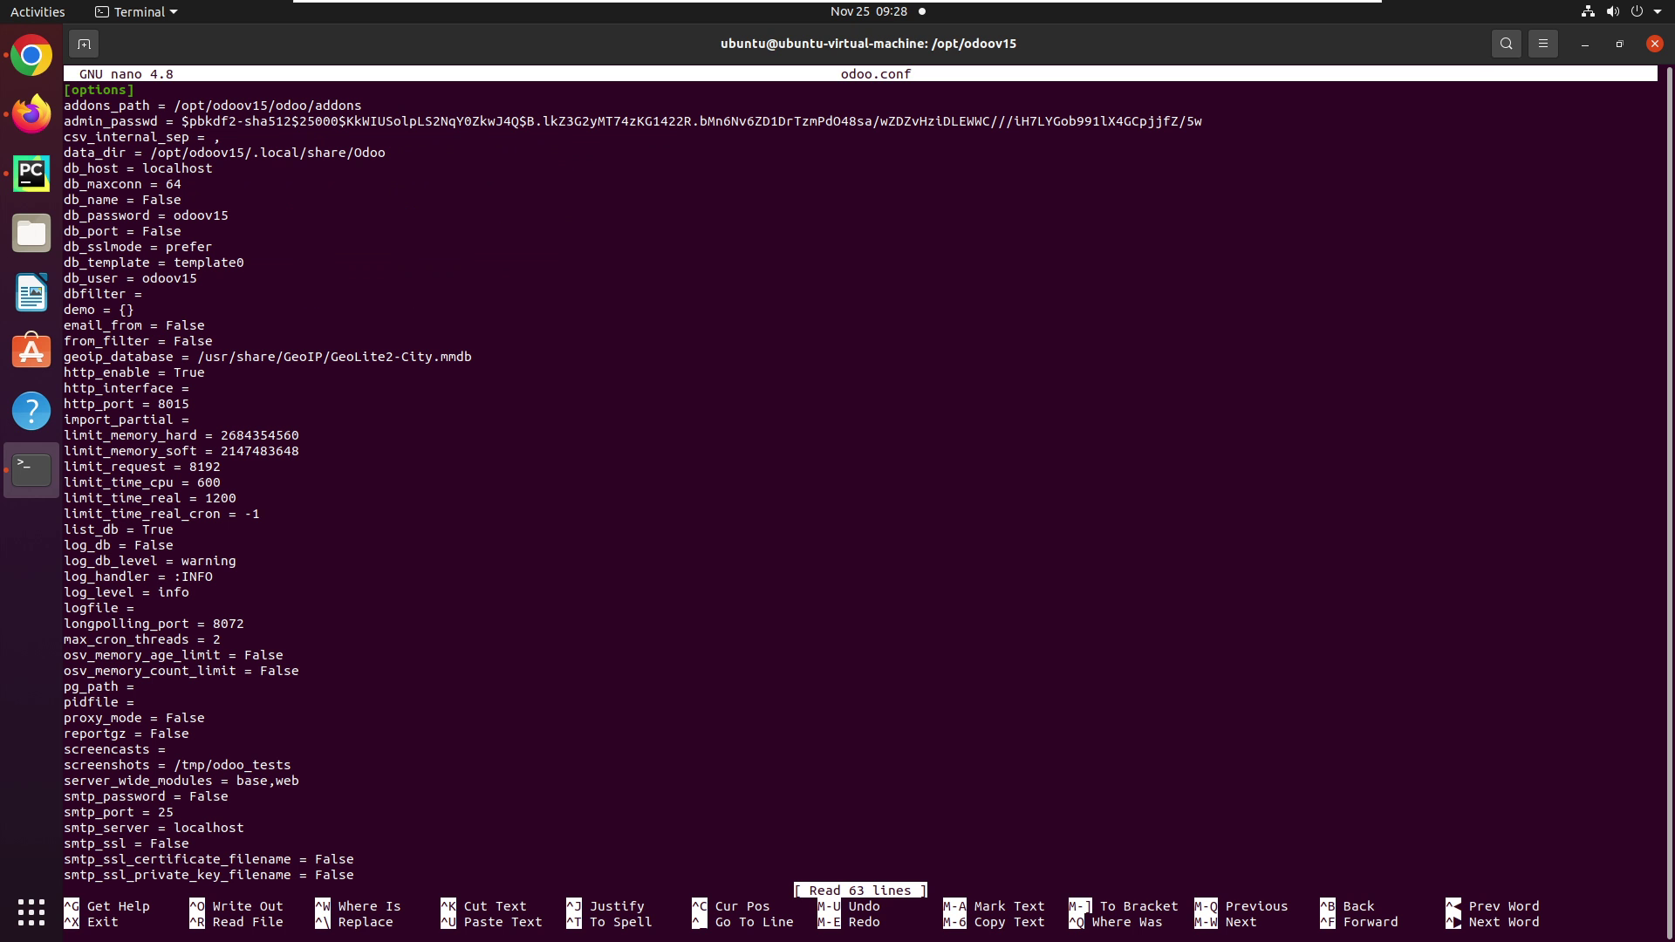
double_click(106, 121)
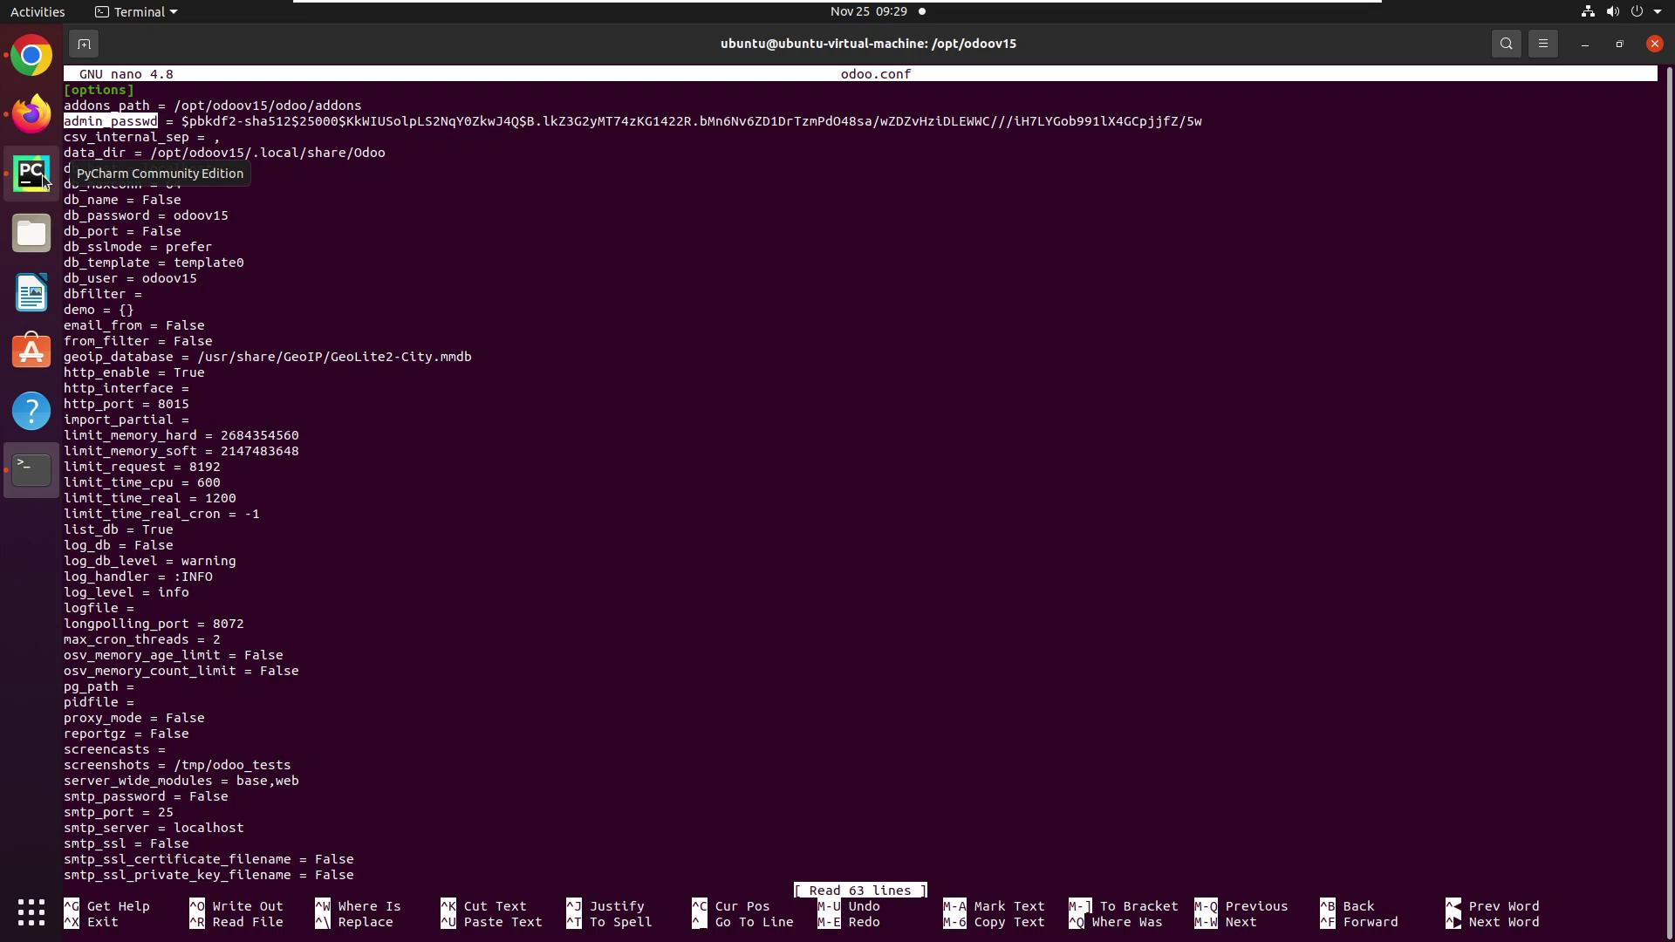
click(33, 113)
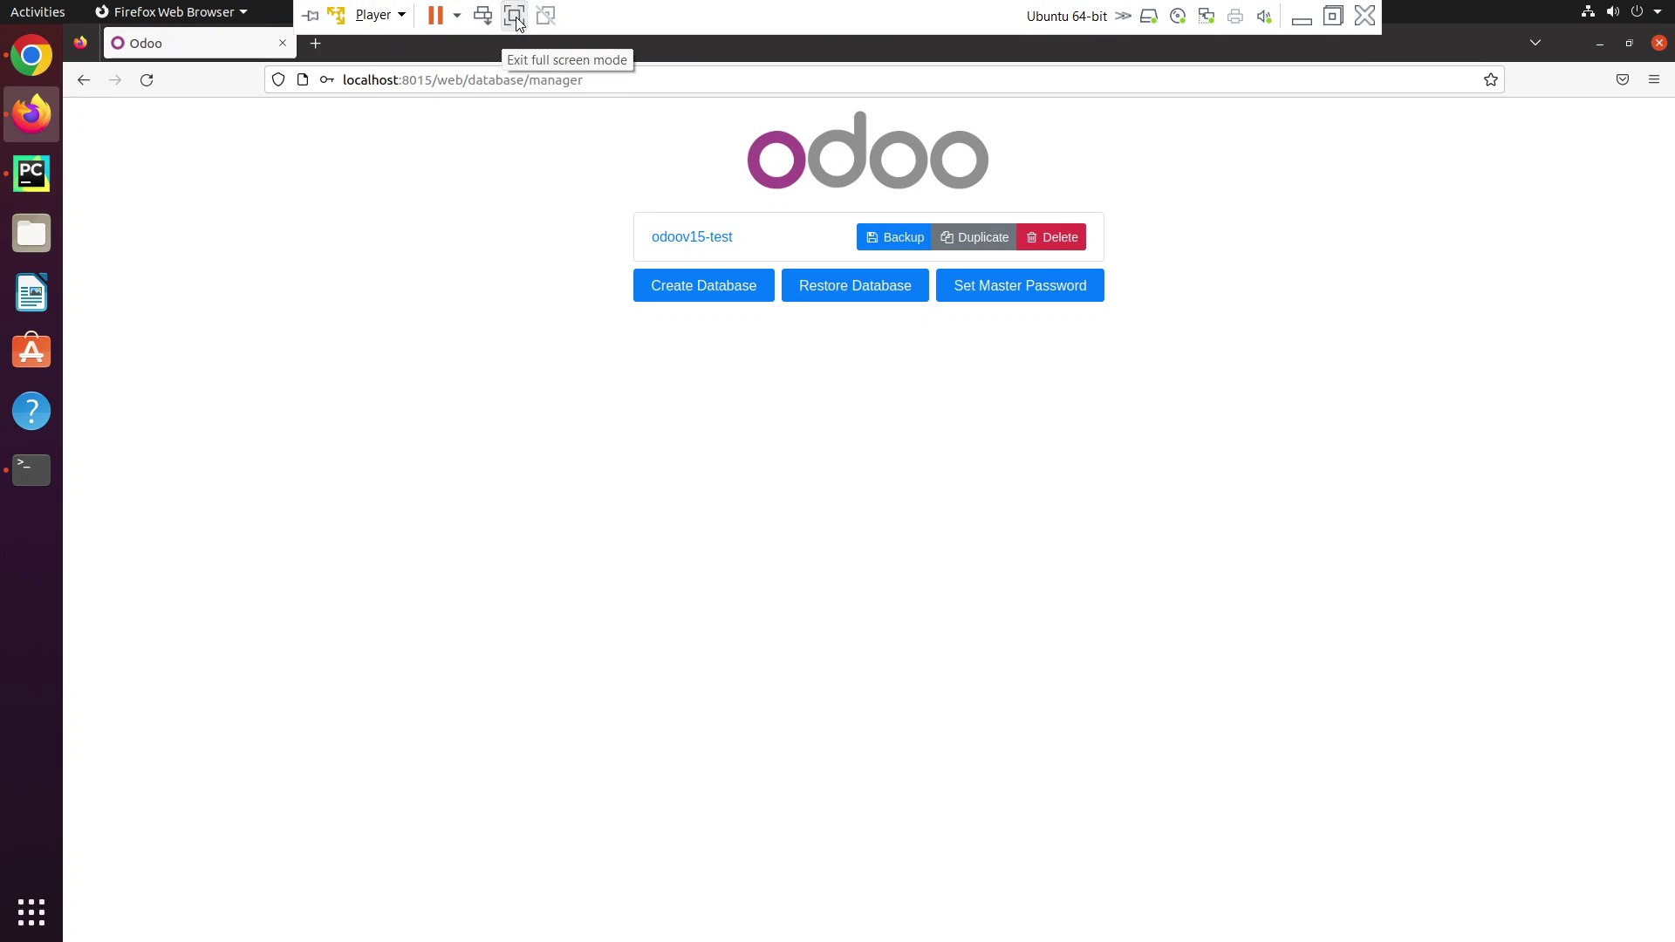
click(515, 16)
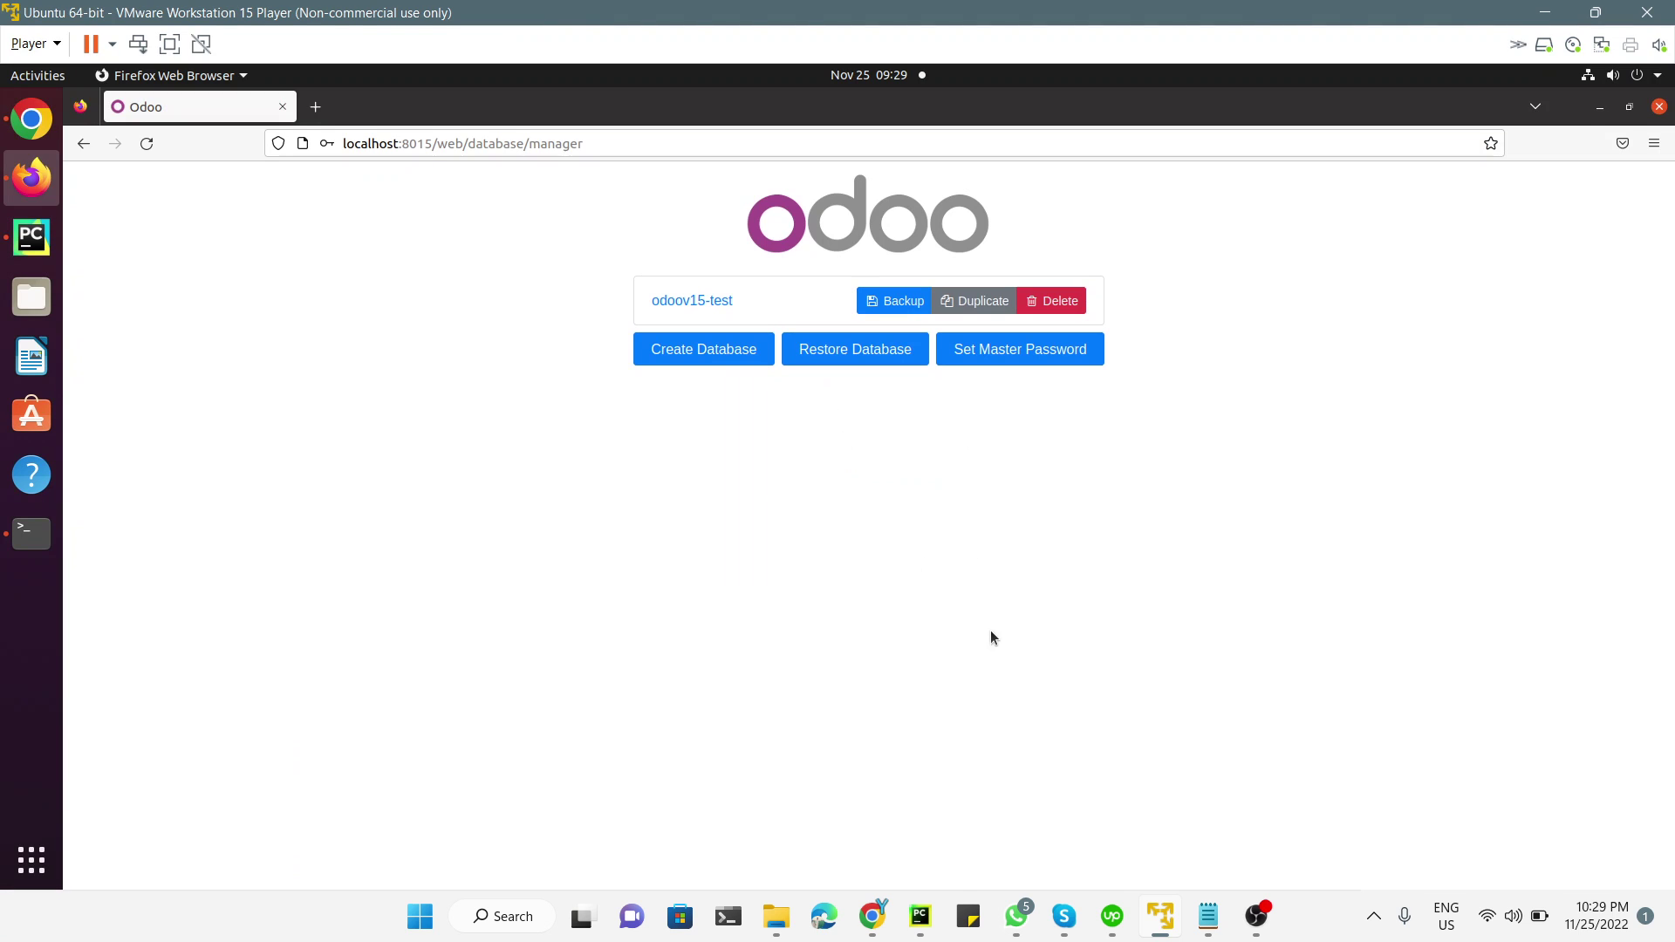